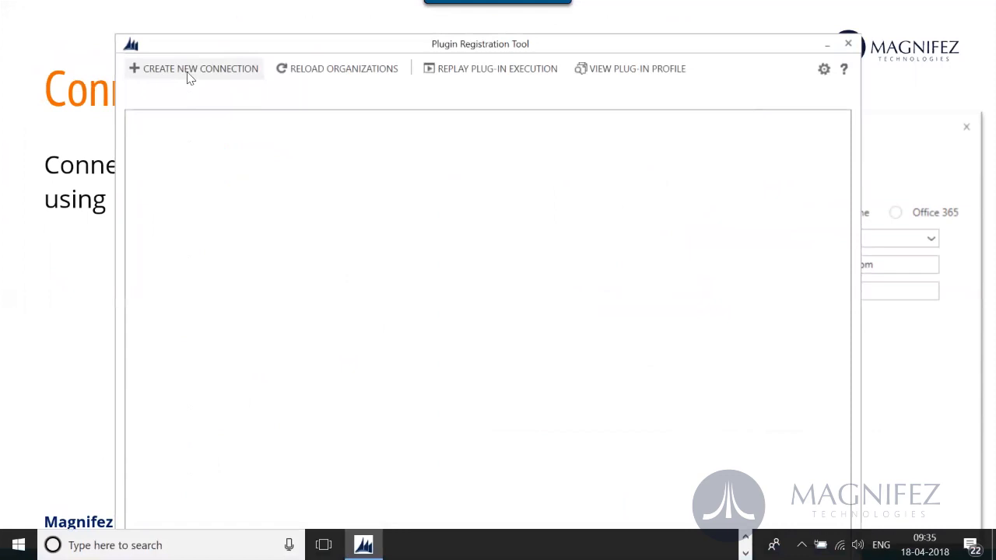
# - Start a new connection and review the login fields and authentication sources offered for an On-premises deployment
pyautogui.click(189, 76)
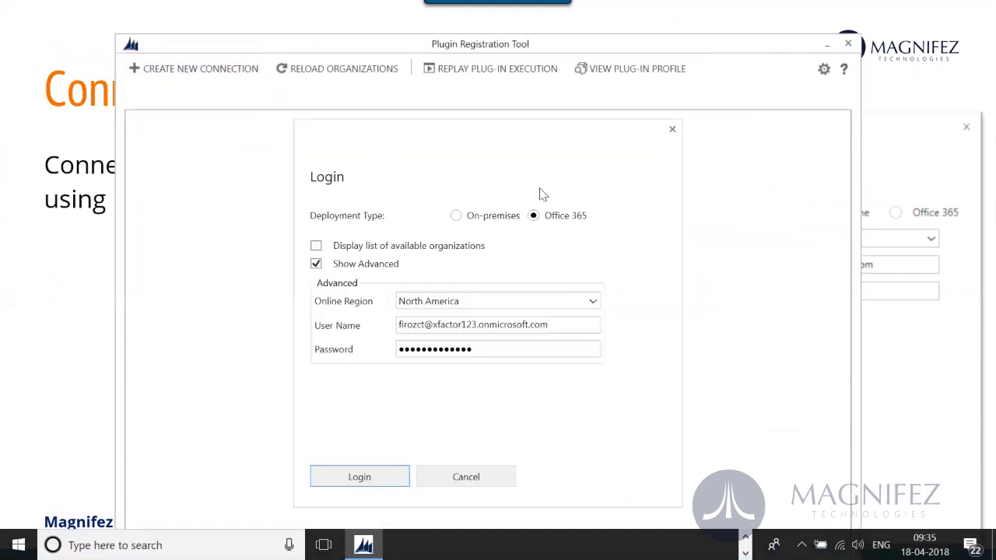
pyautogui.click(458, 216)
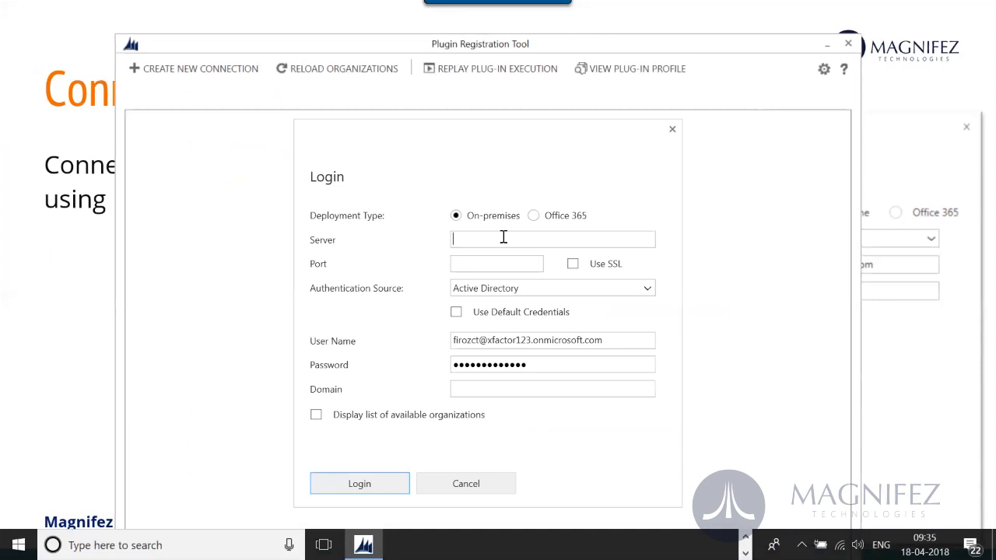
pyautogui.click(507, 289)
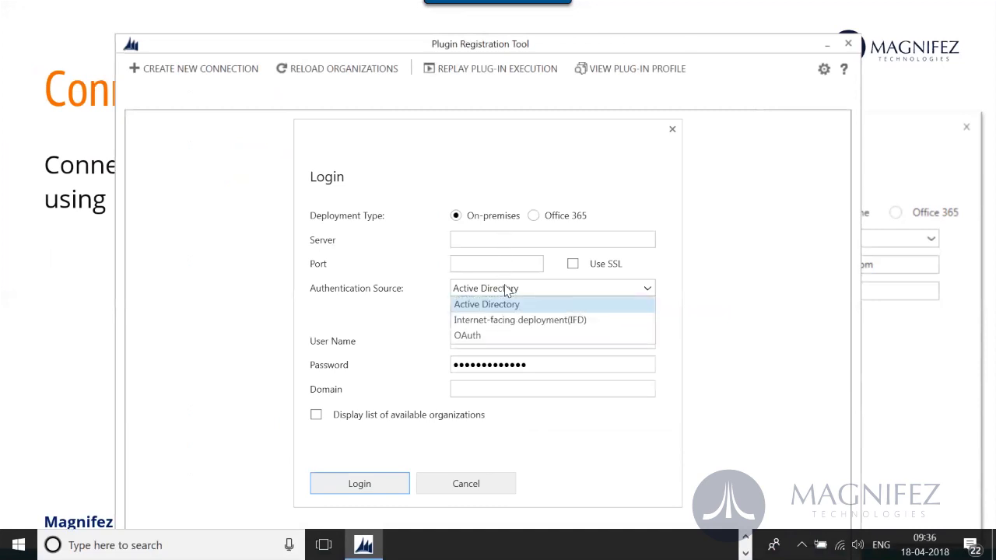
pyautogui.click(506, 290)
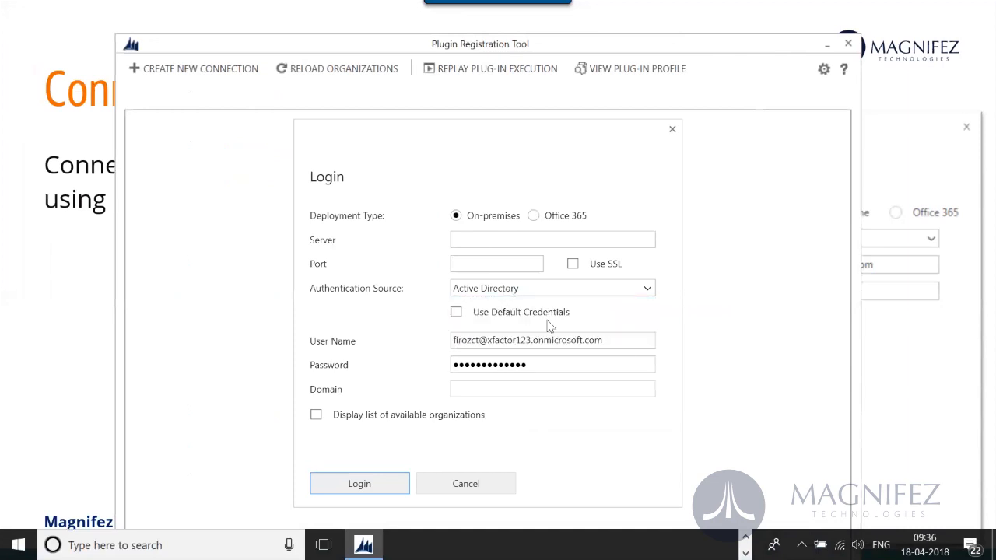
pyautogui.moveTo(631, 340); pyautogui.dragTo(369, 312)
pyautogui.moveTo(553, 363); pyautogui.dragTo(384, 352)
pyautogui.click(523, 392)
# - Set the deployment type to Office 365 and enable displaying the list of available organizations
pyautogui.click(534, 217)
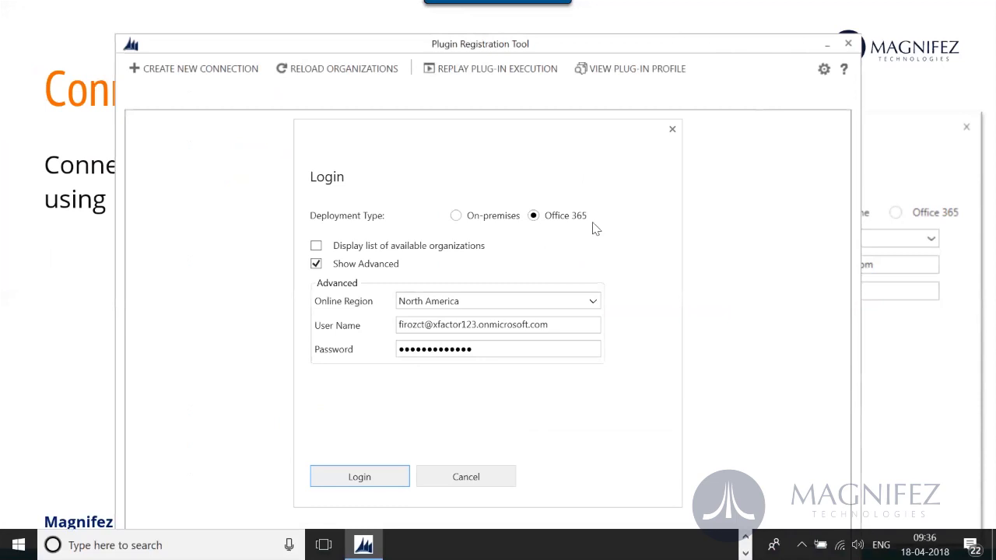
pyautogui.click(315, 246)
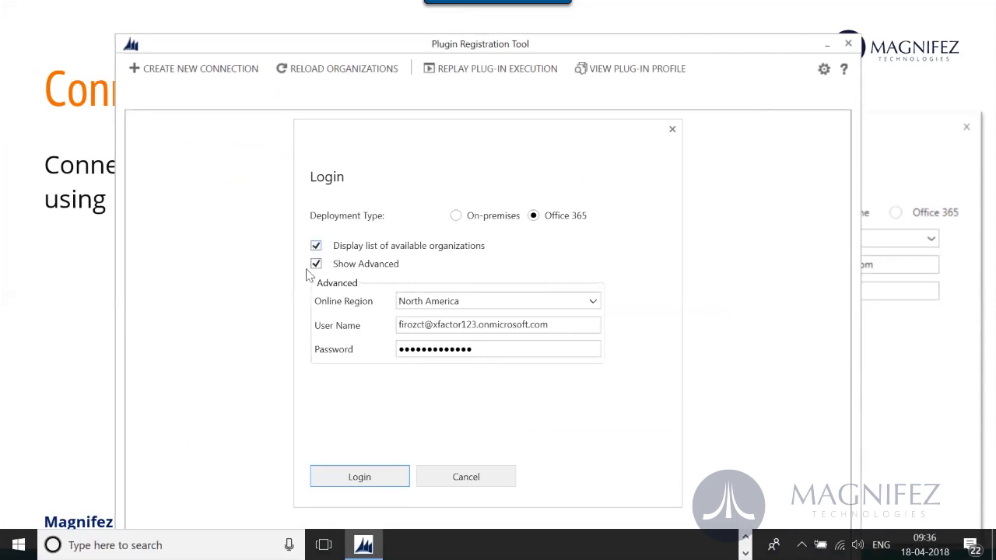
pyautogui.click(461, 303)
pyautogui.click(461, 302)
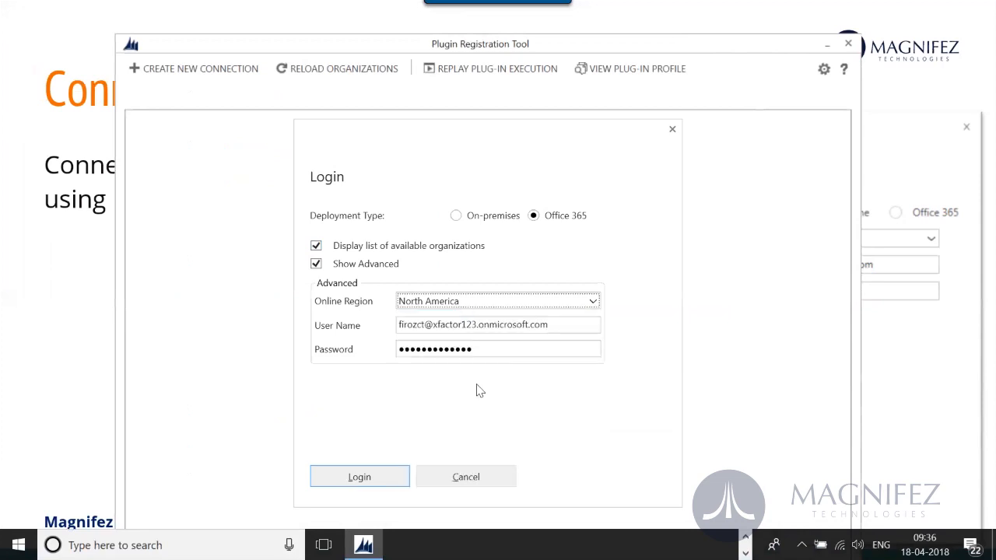
# - Switch to the browser and check the Dynamics 365 organization's web address on the Coho Winery account page
pyautogui.hotkey('alt', 'Tab')
pyautogui.hotkey('alt', 'Tab')
pyautogui.hotkey('alt', 'Tab')
pyautogui.hotkey('alt', 'Tab')
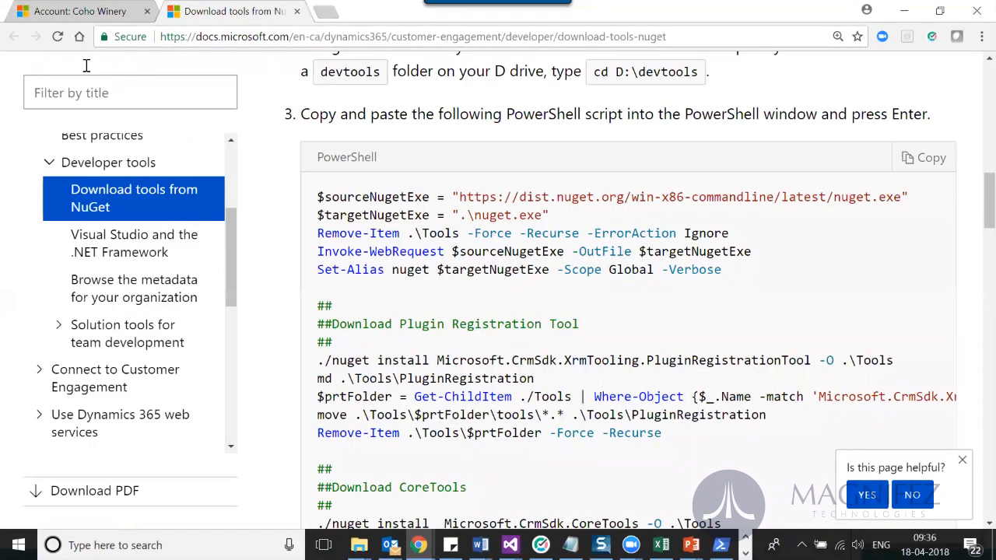
pyautogui.hotkey('ctrl', 'Tab')
pyautogui.doubleClick(258, 37)
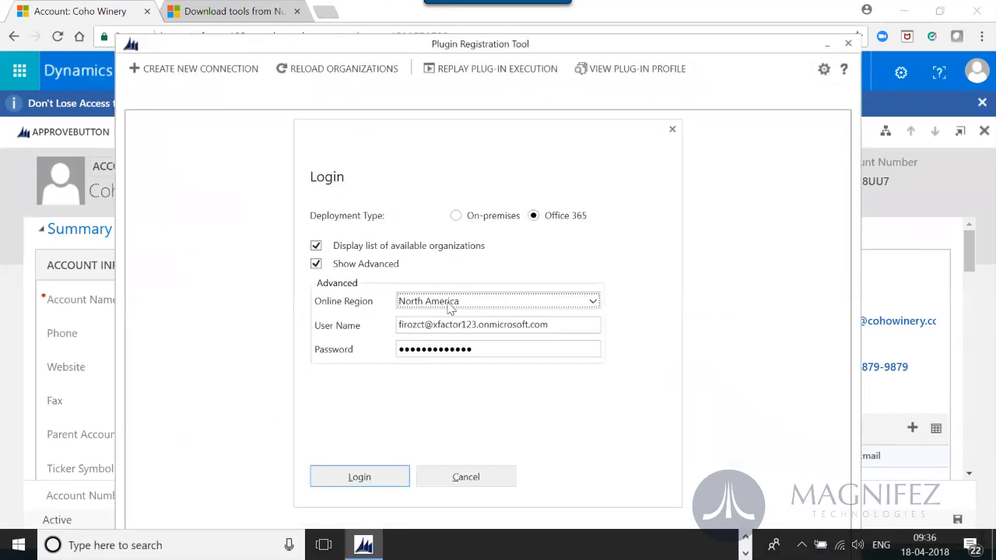
# - Try Don't Know and India as the login's online region
pyautogui.click(449, 304)
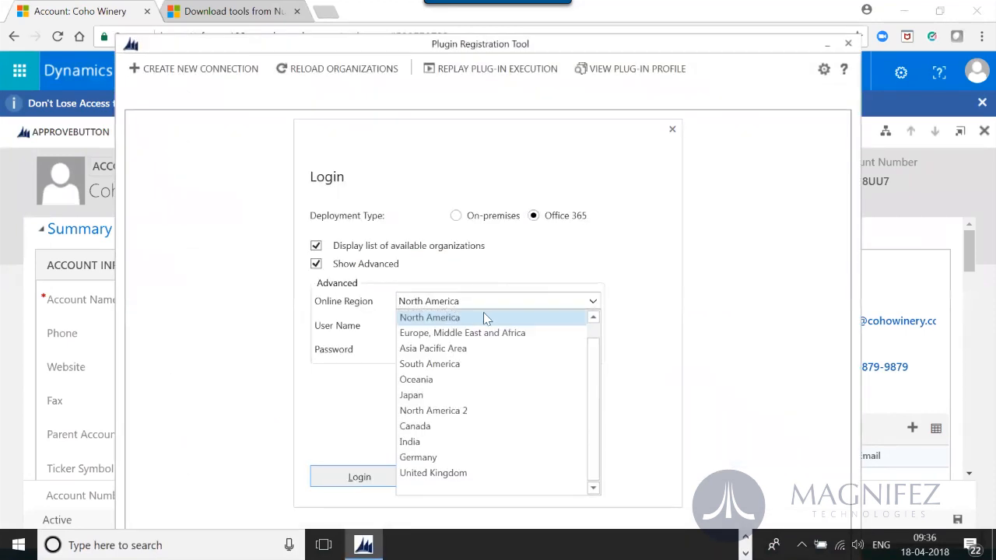
pyautogui.click(593, 318)
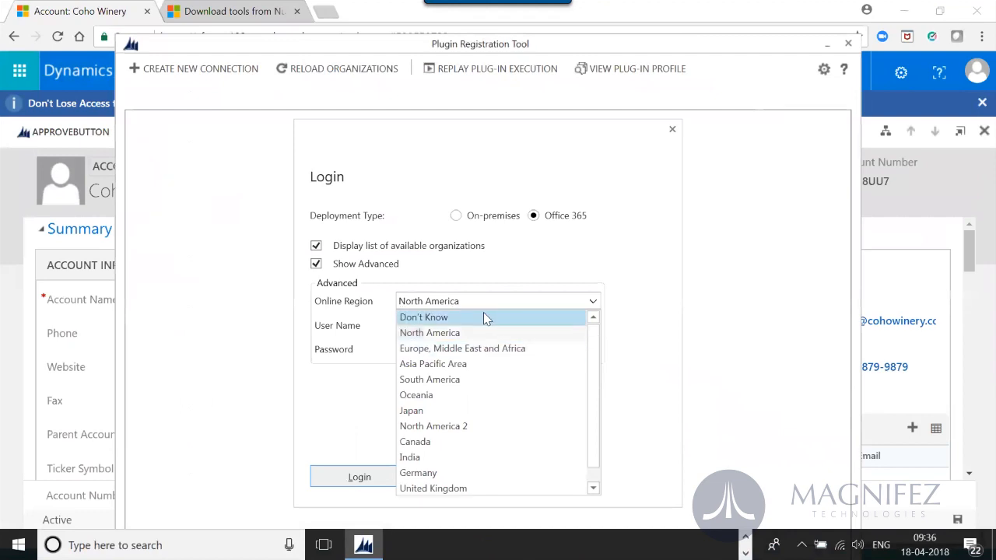
pyautogui.click(483, 318)
pyautogui.click(594, 302)
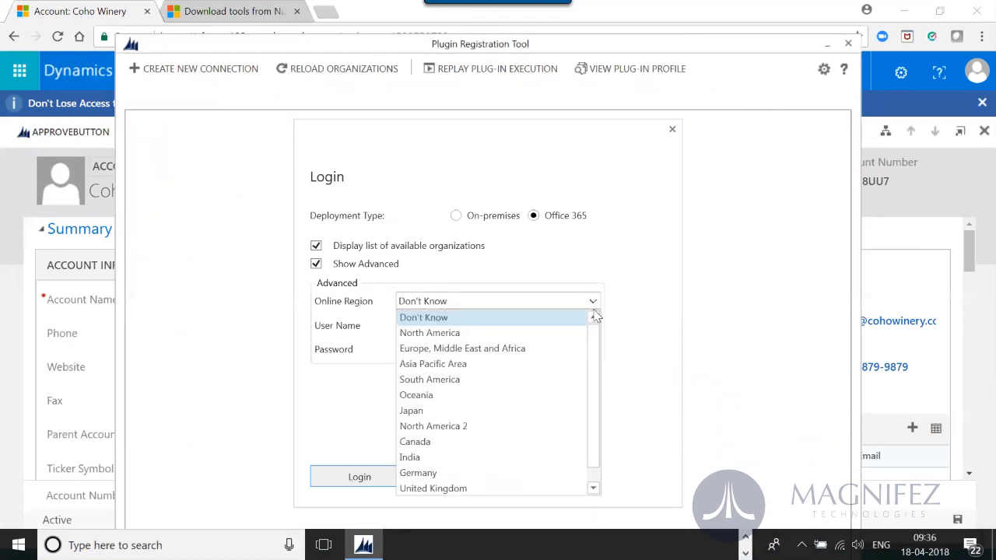
pyautogui.moveTo(595, 346)
pyautogui.mouseDown()
pyautogui.moveTo(605, 482)
pyautogui.moveTo(584, 330)
pyautogui.mouseUp()
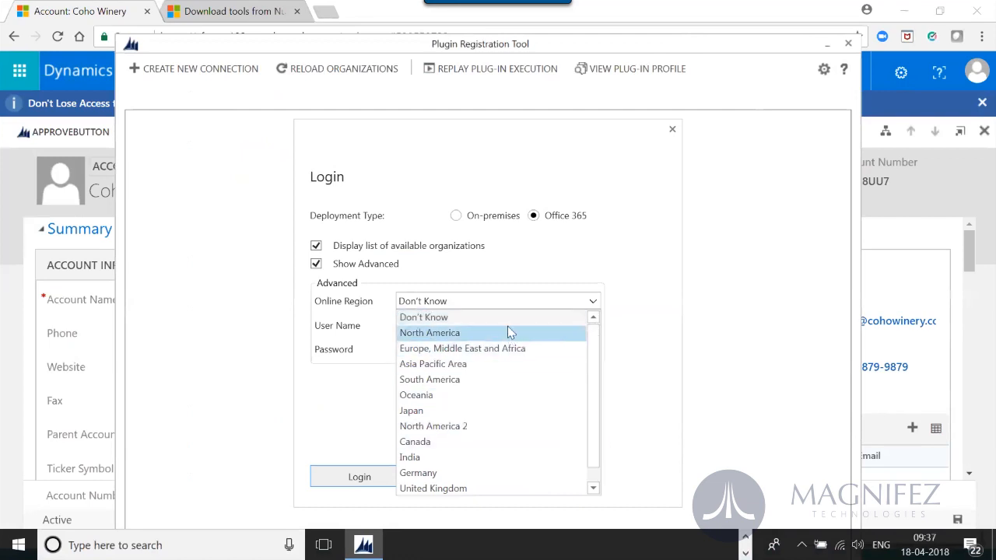
pyautogui.scroll(-1, 492, 467)
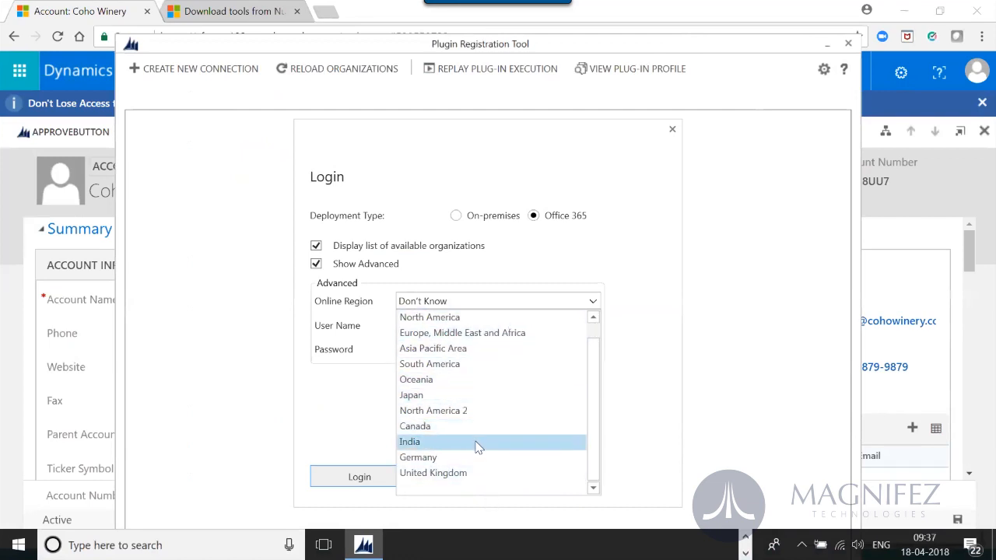
pyautogui.click(479, 442)
# - Set the online region to North America and log in with the prefilled user name and password
pyautogui.click(583, 301)
pyautogui.click(592, 318)
pyautogui.click(516, 335)
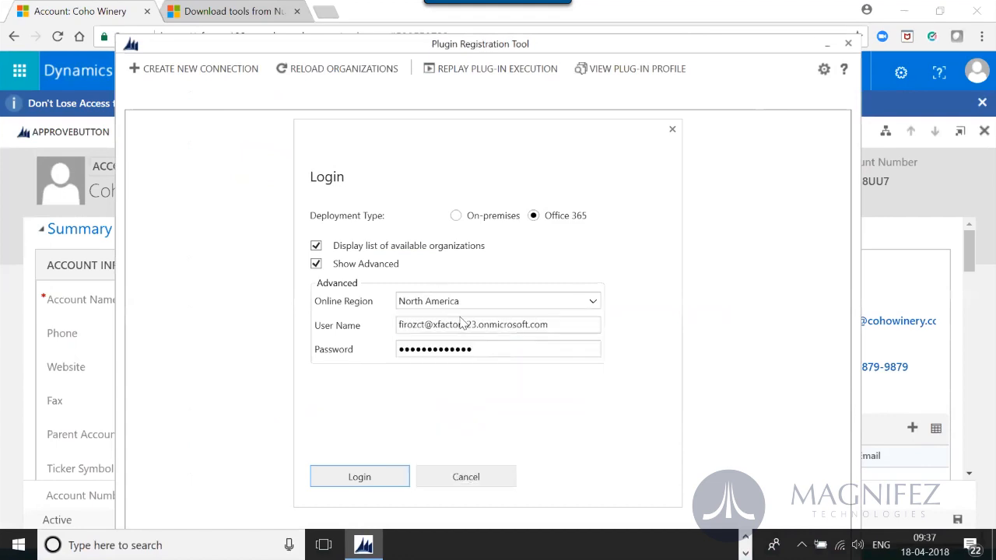
pyautogui.moveTo(549, 324); pyautogui.dragTo(366, 330)
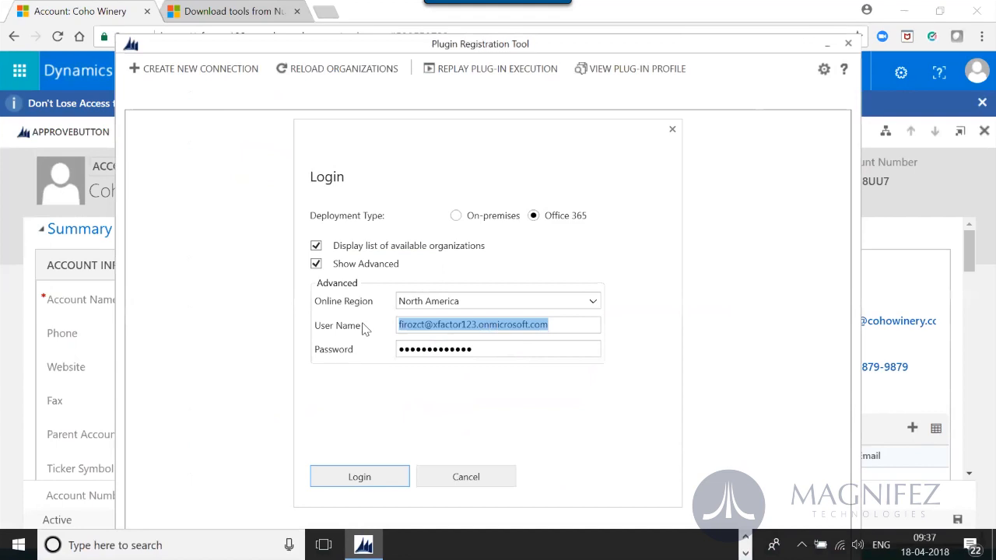
pyautogui.click(508, 354)
pyautogui.moveTo(509, 351); pyautogui.dragTo(363, 350)
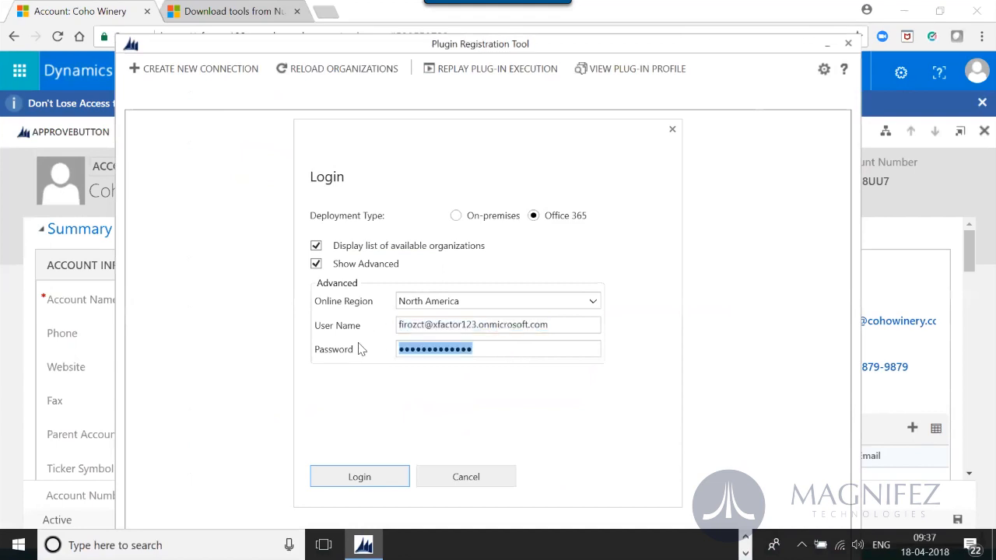
pyautogui.click(374, 485)
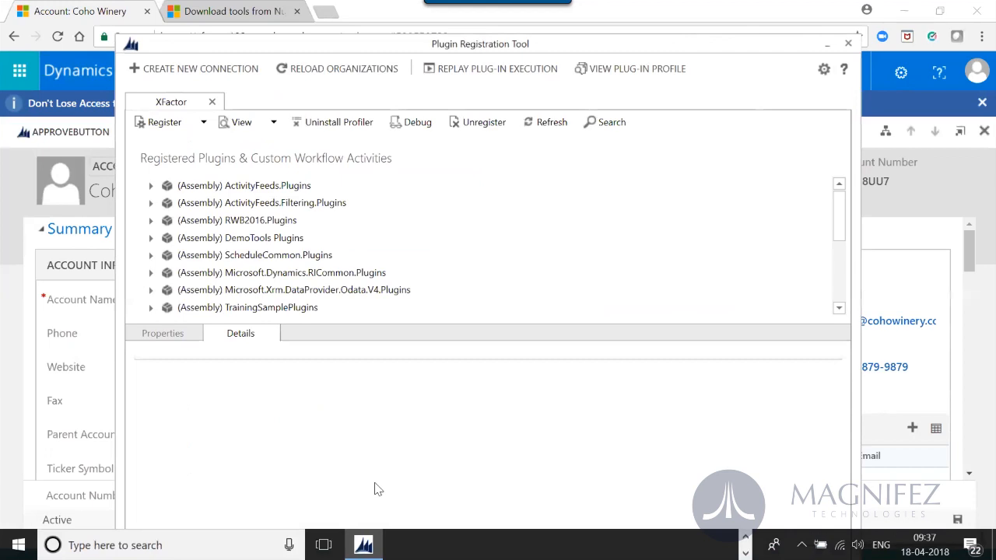
# - Maximize the tool window and view the plugins contained in the TrainingSamplePlugins assembly
pyautogui.doubleClick(444, 44)
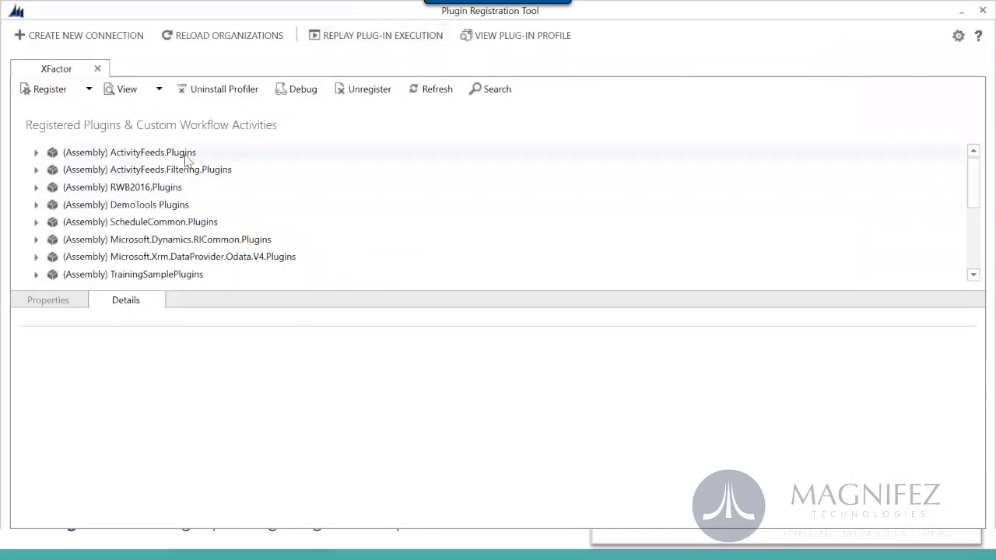
pyautogui.click(211, 279)
pyautogui.moveTo(972, 192); pyautogui.dragTo(972, 238)
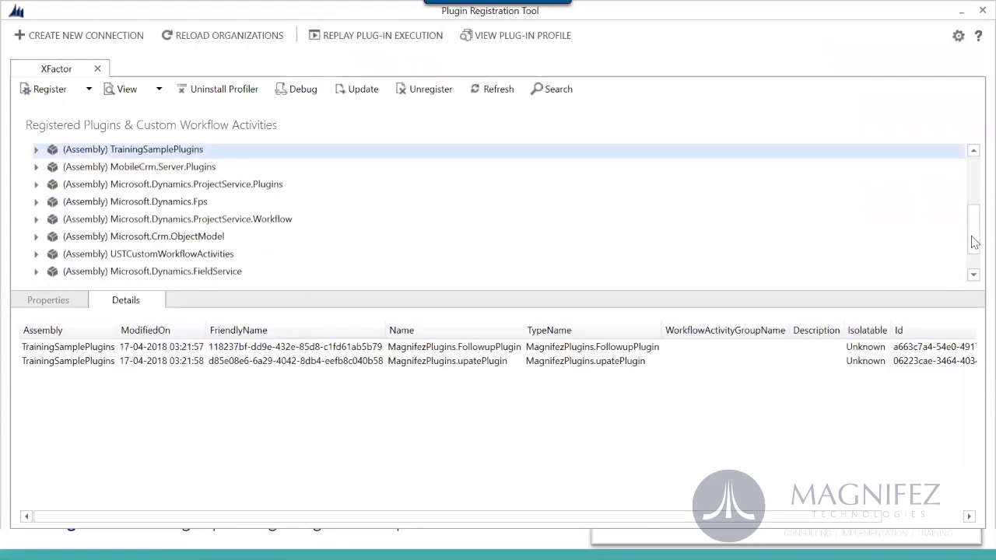
pyautogui.click(94, 92)
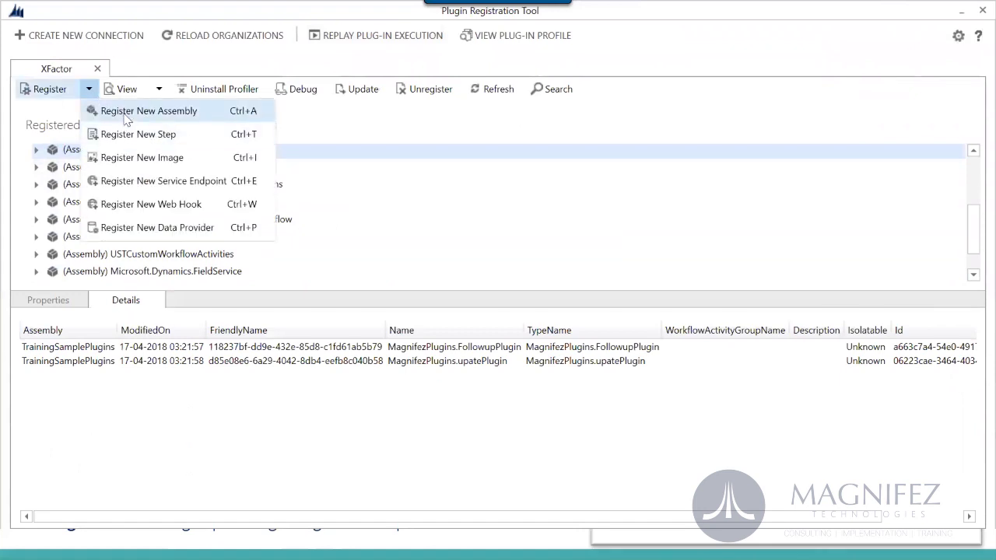
pyautogui.click(158, 94)
pyautogui.click(160, 92)
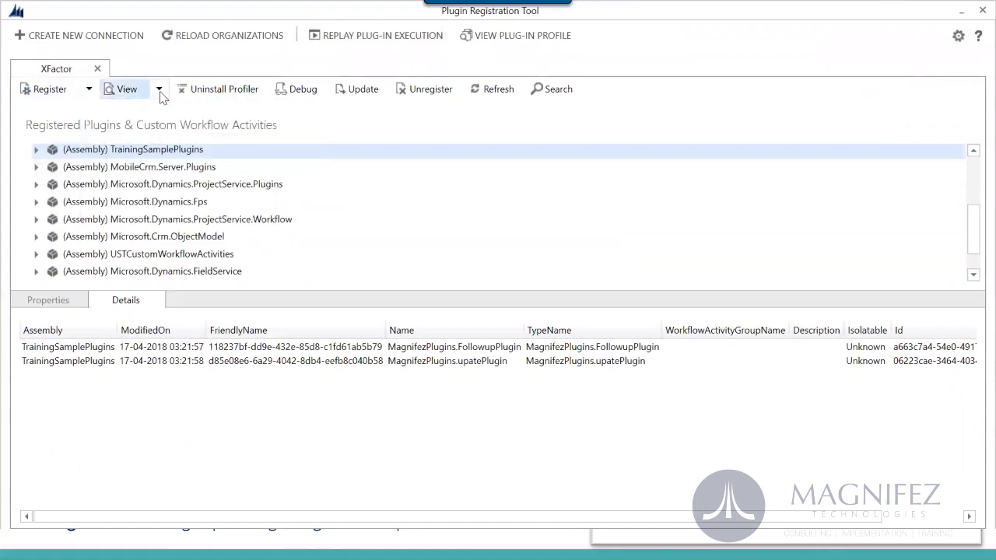
pyautogui.click(160, 91)
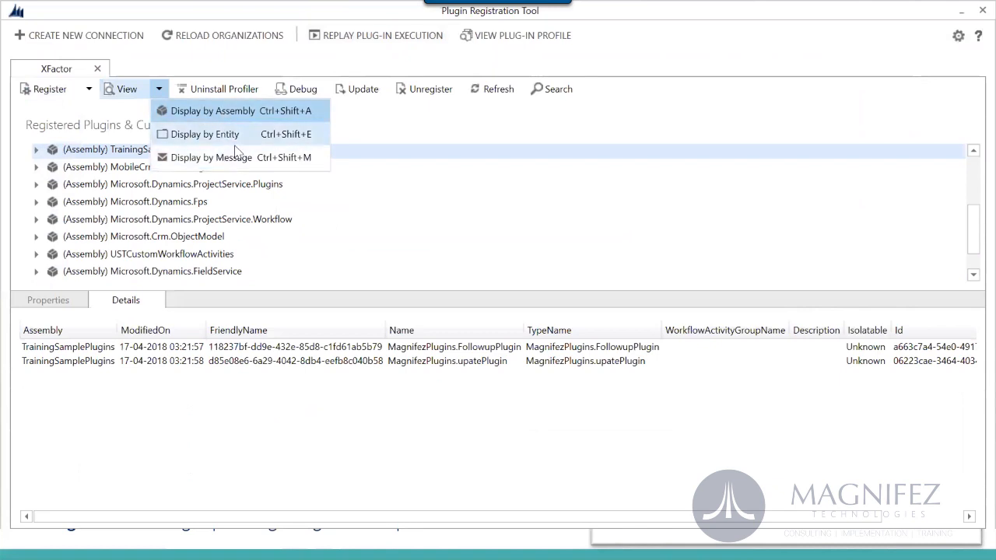
pyautogui.click(424, 159)
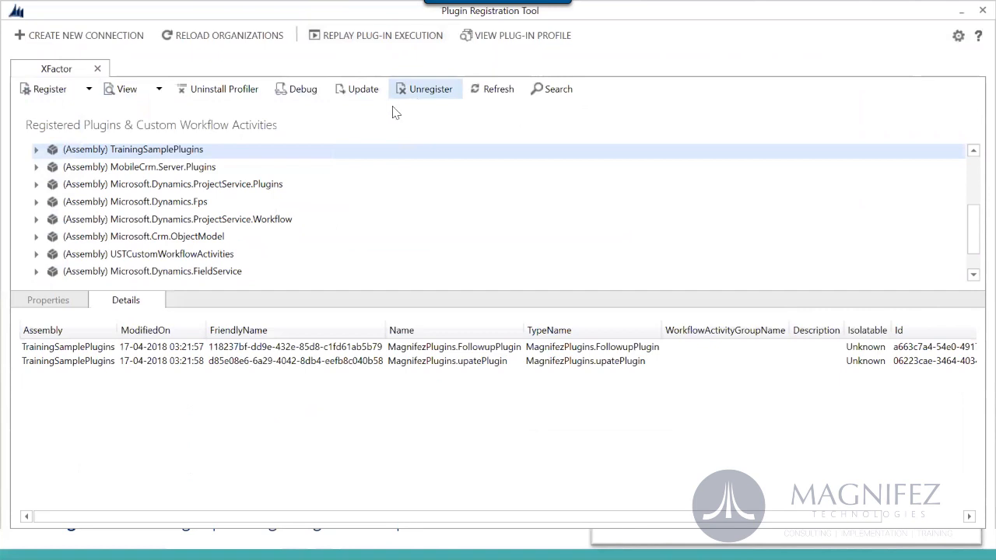
# - Unregister the TrainingSamplePlugins assembly together with its plugins and step
pyautogui.click(35, 253)
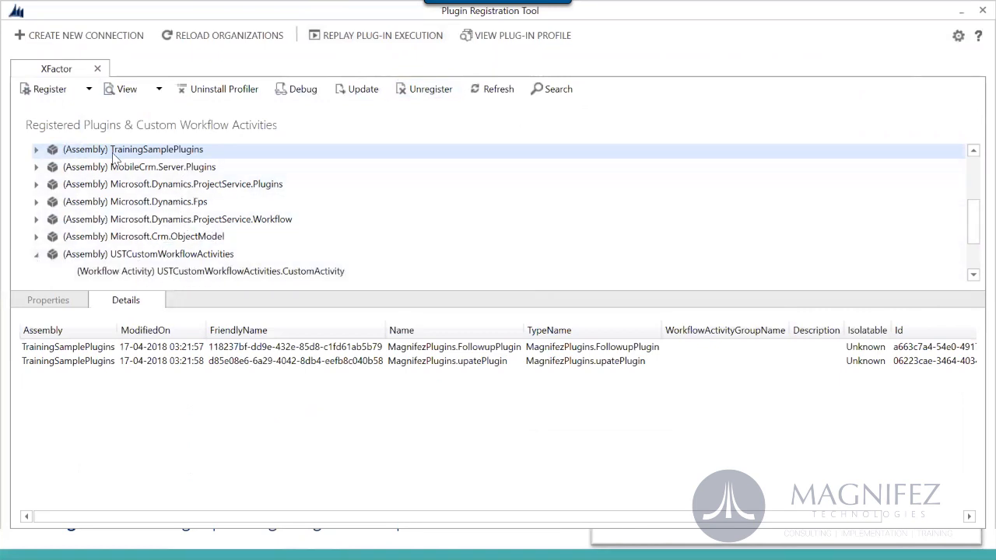
pyautogui.click(37, 150)
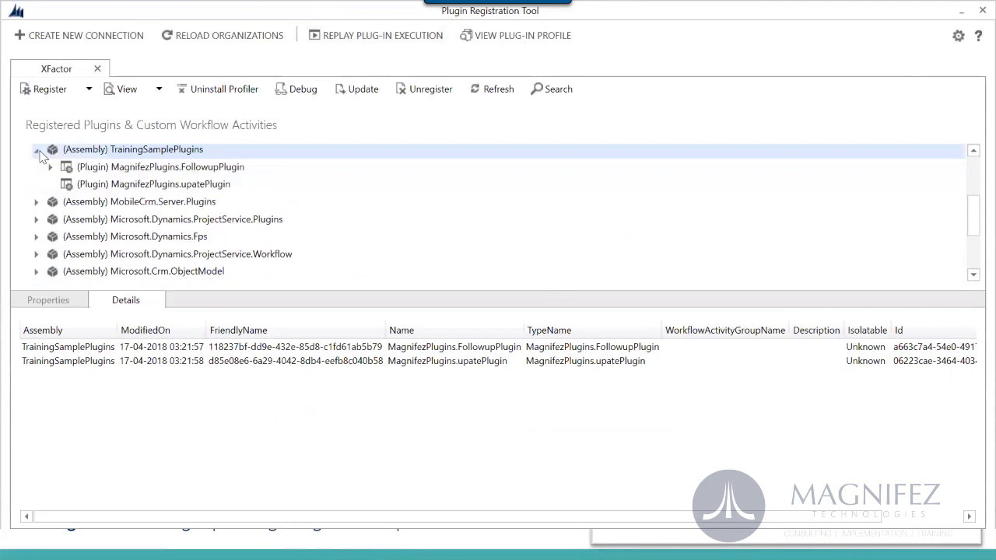
pyautogui.rightClick(145, 155)
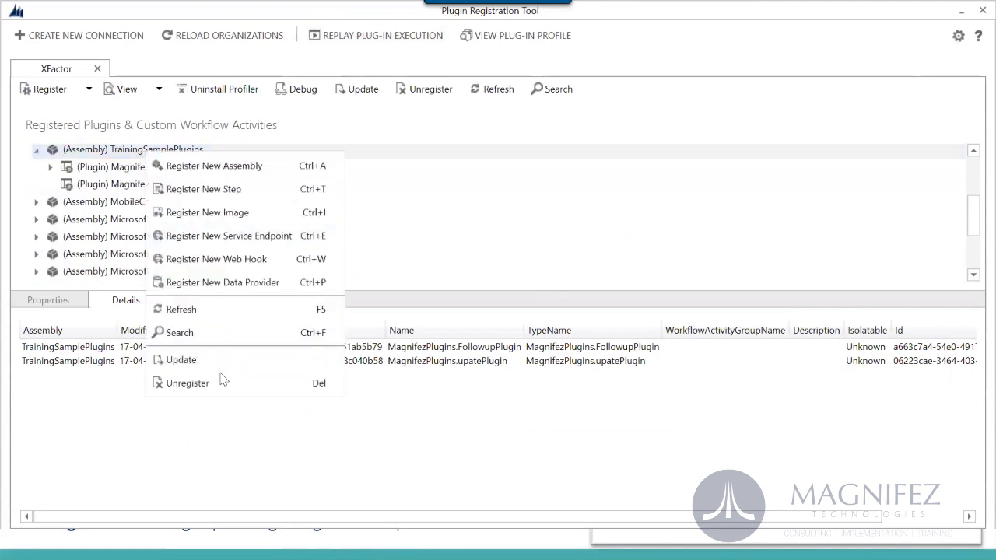
pyautogui.click(231, 390)
pyautogui.click(534, 333)
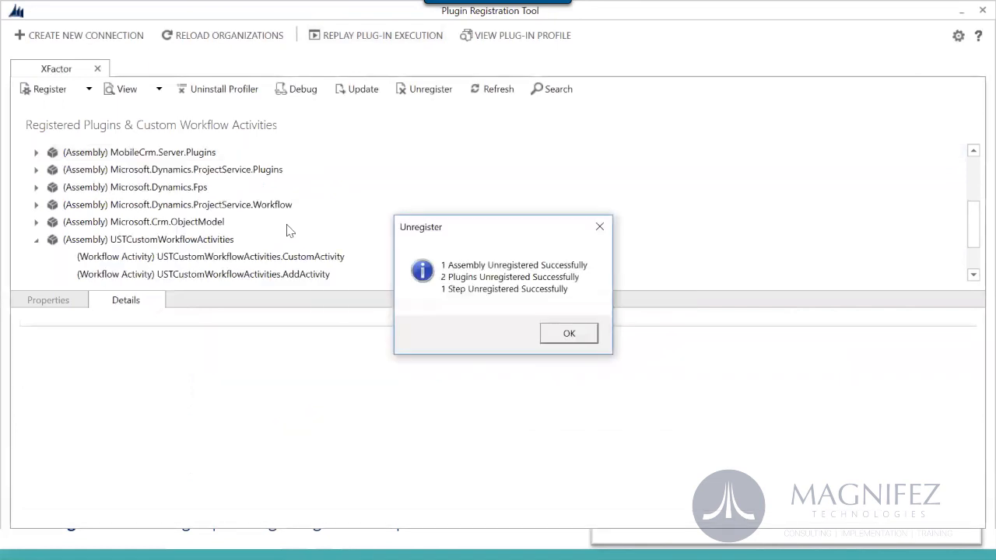
pyautogui.click(554, 335)
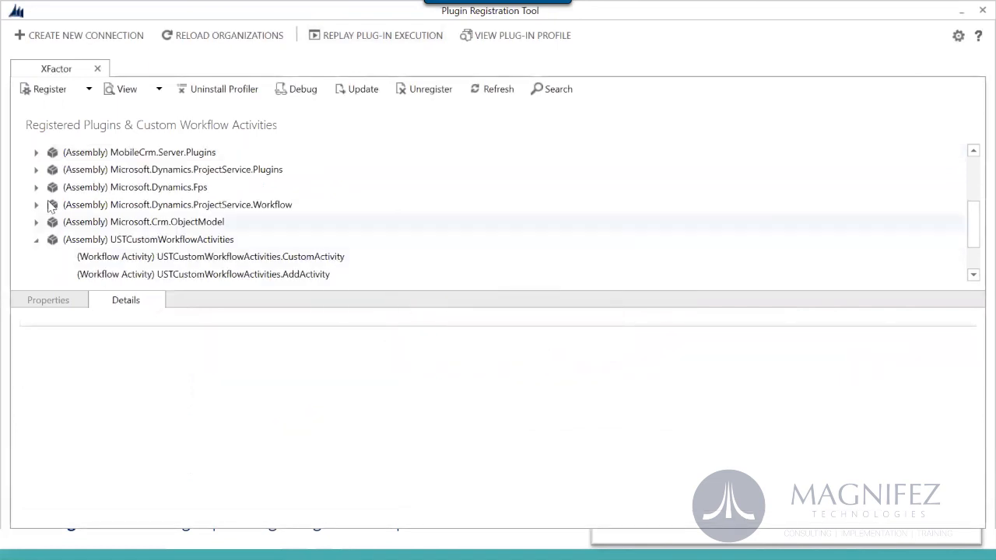
# - Expand the RWB2016.Plugins assembly and inspect its two plugins and the Ribbon Workbench Action step
pyautogui.click(36, 241)
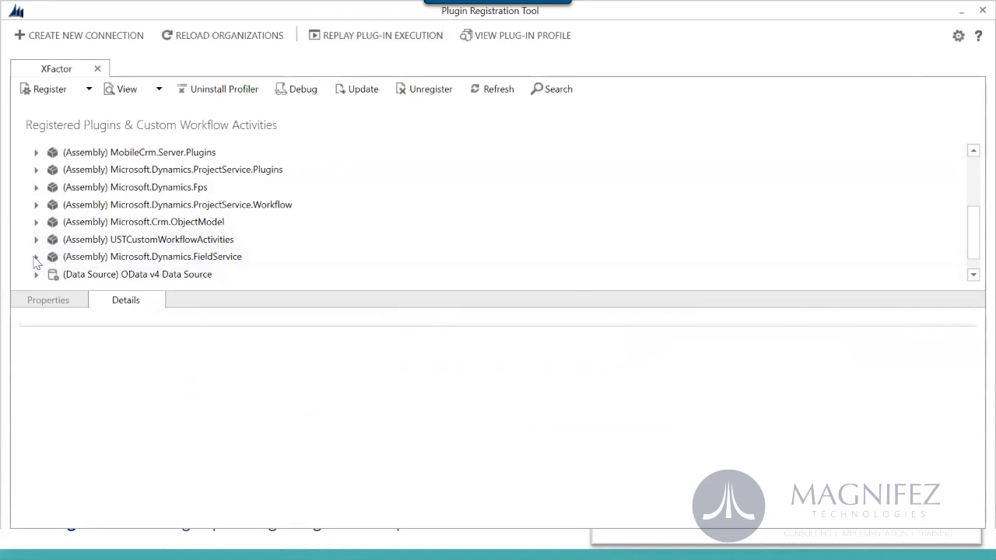
pyautogui.moveTo(975, 230); pyautogui.dragTo(974, 177)
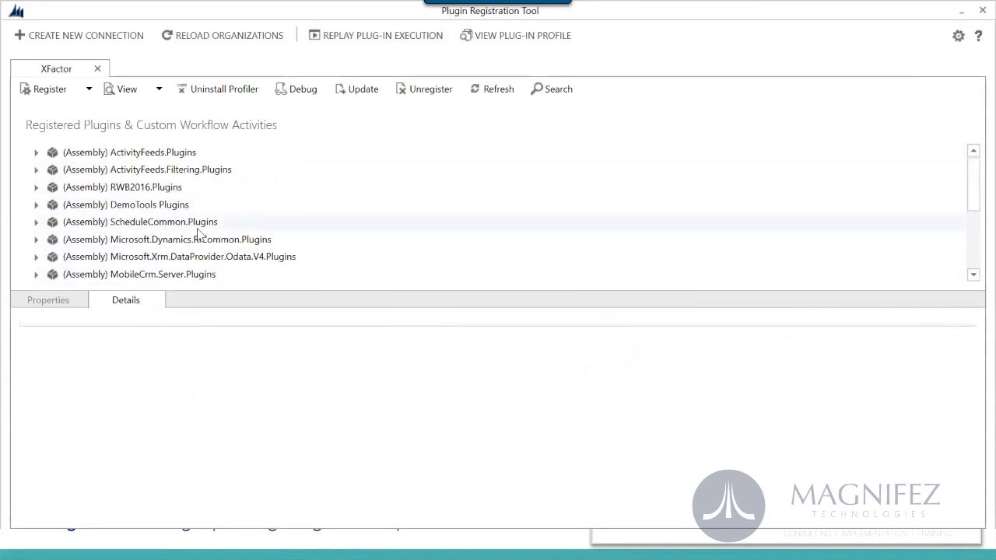
pyautogui.click(36, 187)
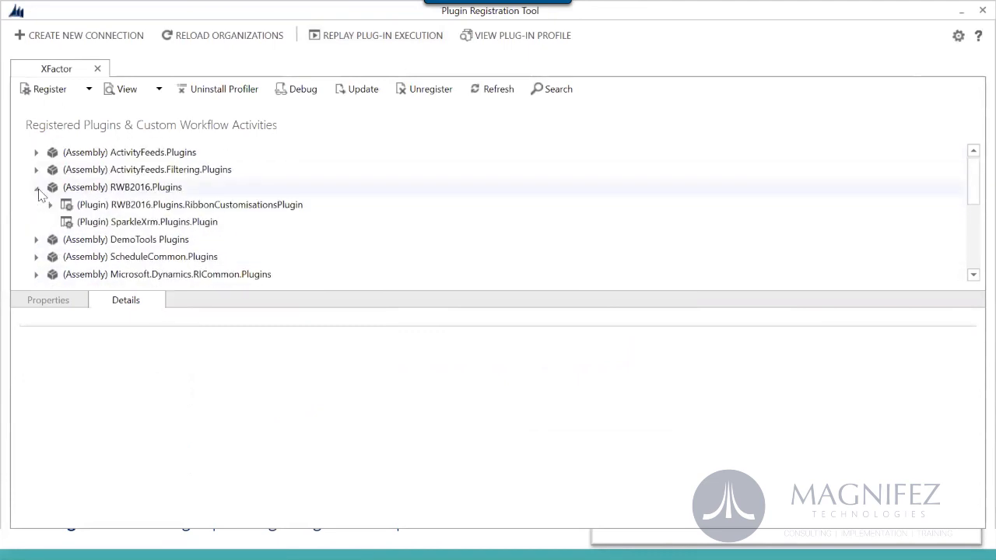
pyautogui.click(166, 204)
pyautogui.click(100, 226)
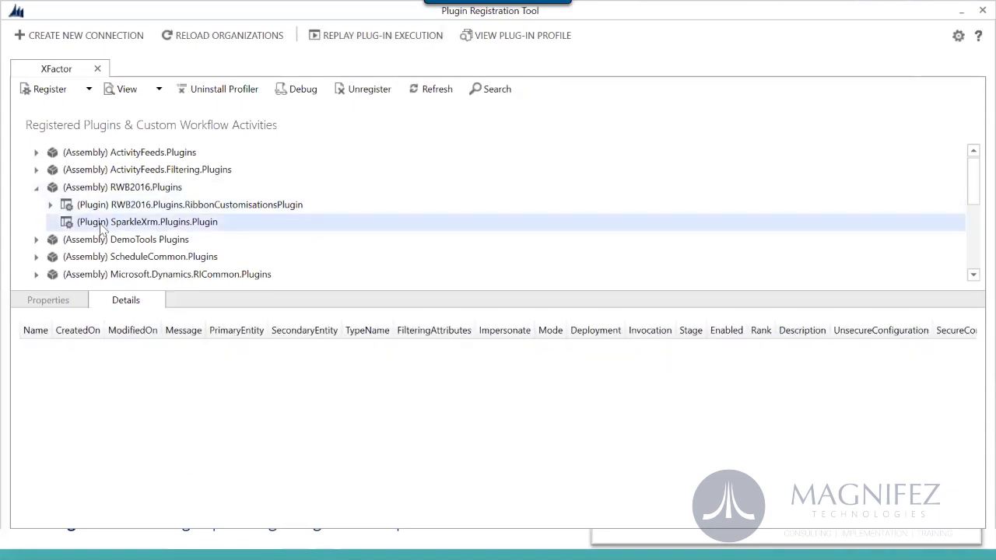
pyautogui.click(51, 206)
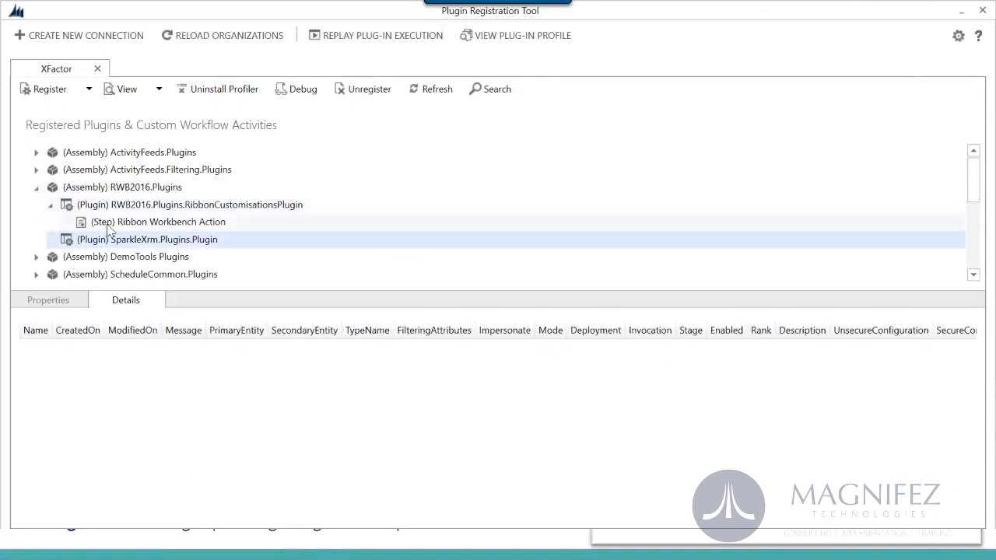
pyautogui.click(156, 223)
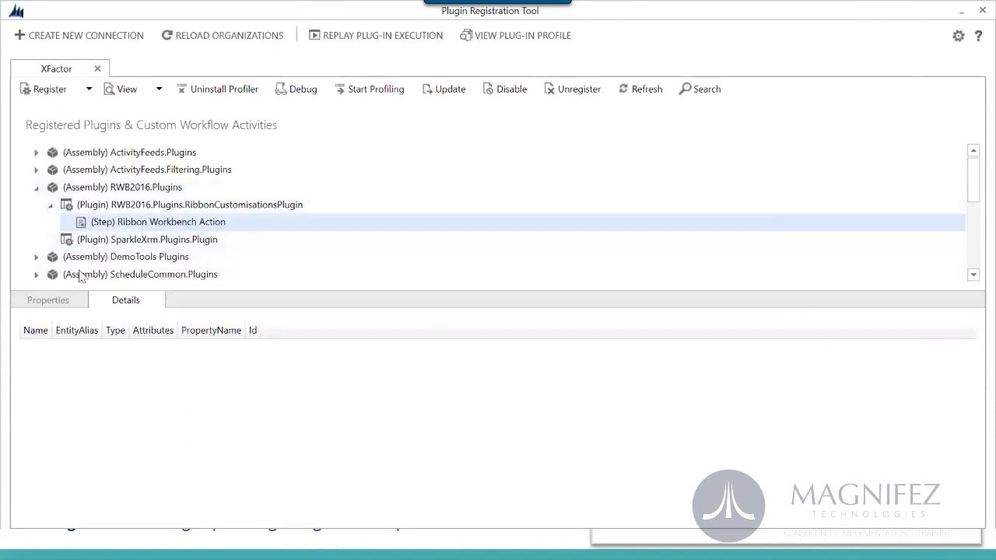
# - Expand the DemoTools Plugins assembly and its plugin to view the registered step
pyautogui.click(35, 258)
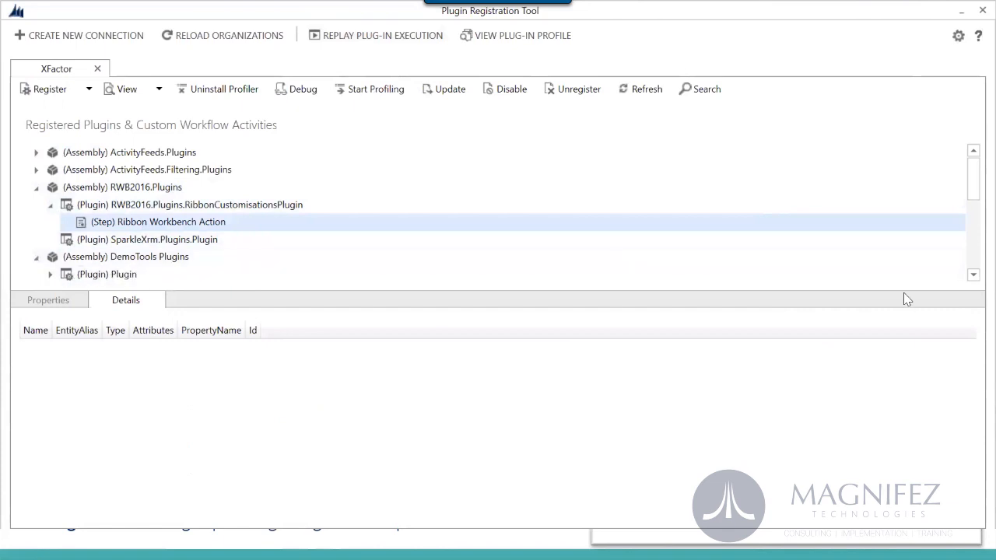
pyautogui.click(974, 275)
pyautogui.click(974, 276)
pyautogui.click(974, 275)
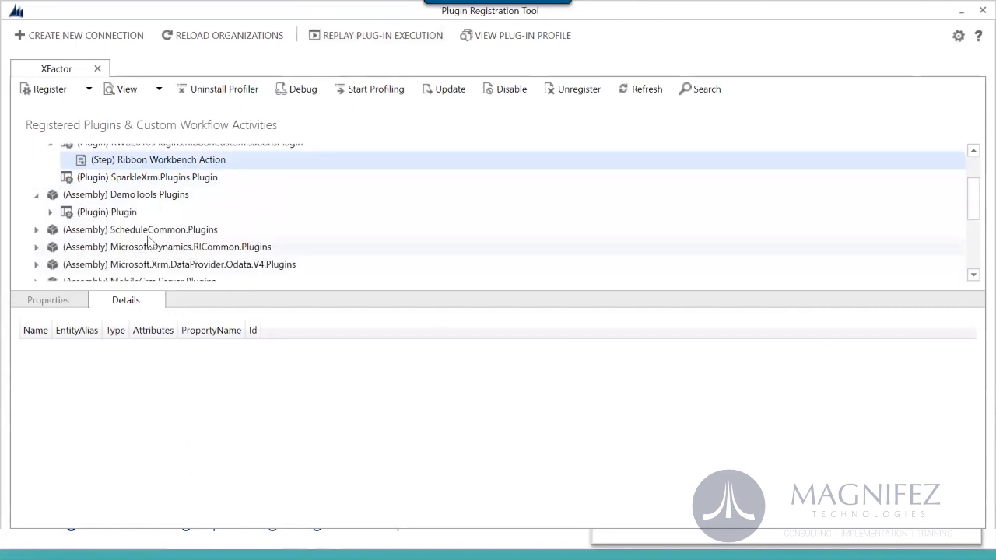
pyautogui.click(51, 212)
pyautogui.click(65, 229)
pyautogui.click(65, 230)
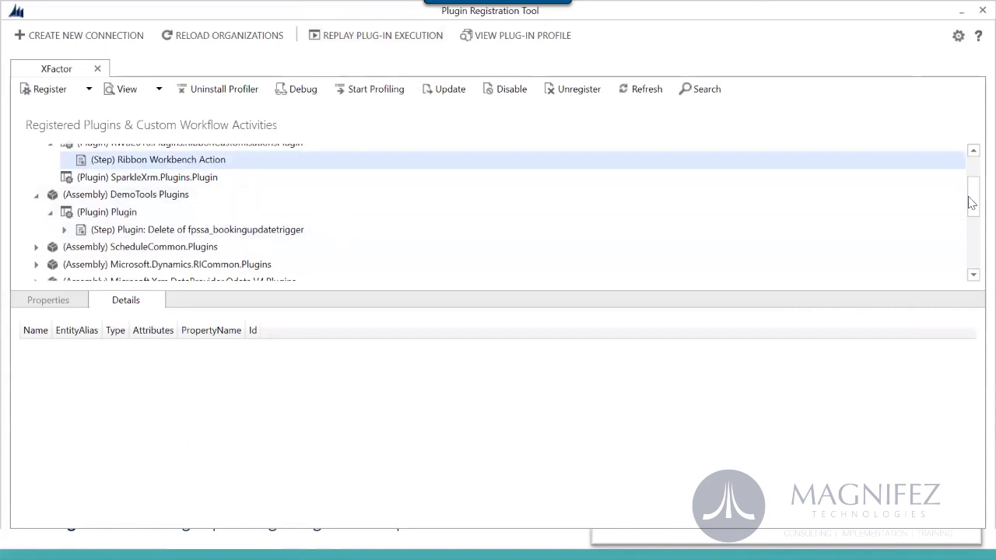
pyautogui.moveTo(974, 203); pyautogui.dragTo(973, 174)
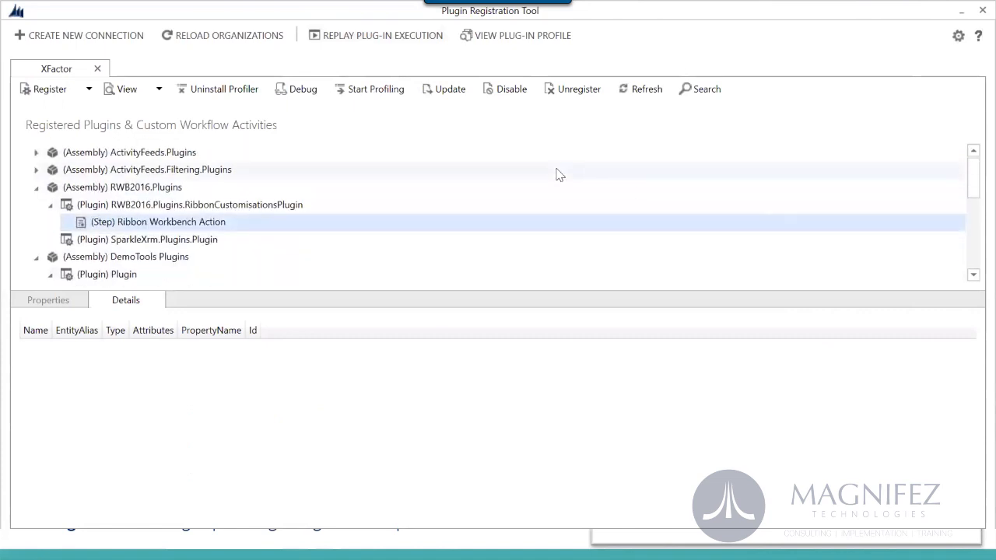
# - Start registering a new assembly with Sandbox isolation and Database as its storage location
pyautogui.click(89, 89)
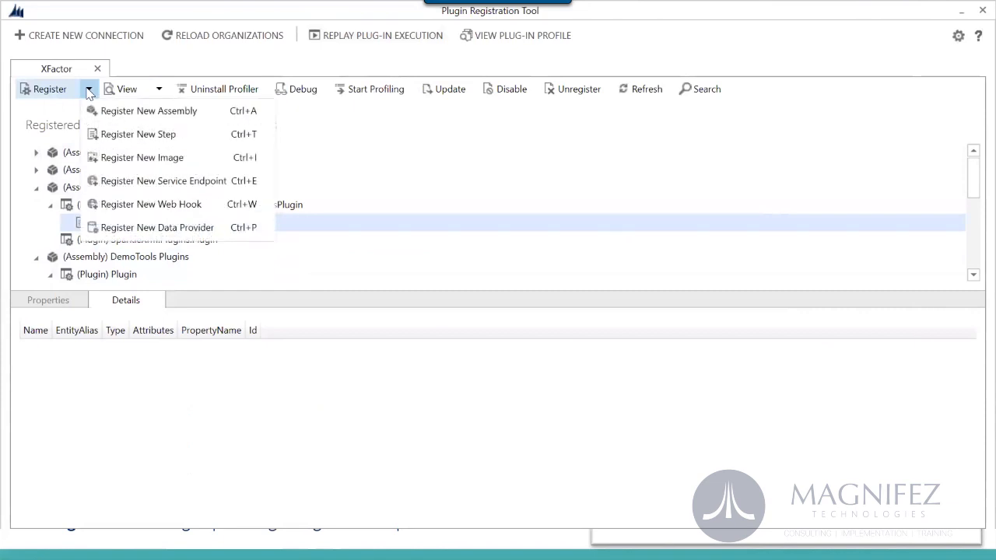
pyautogui.click(118, 113)
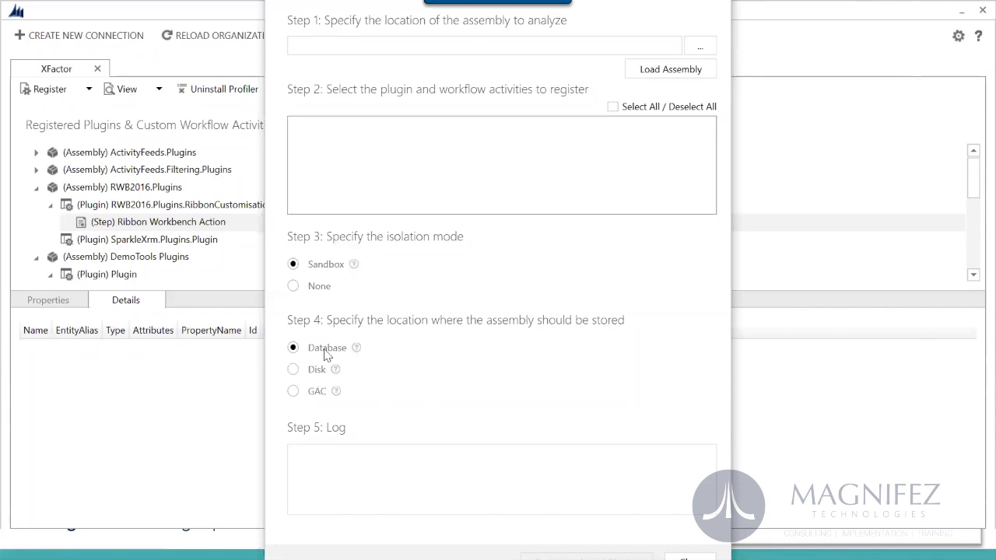
pyautogui.click(293, 393)
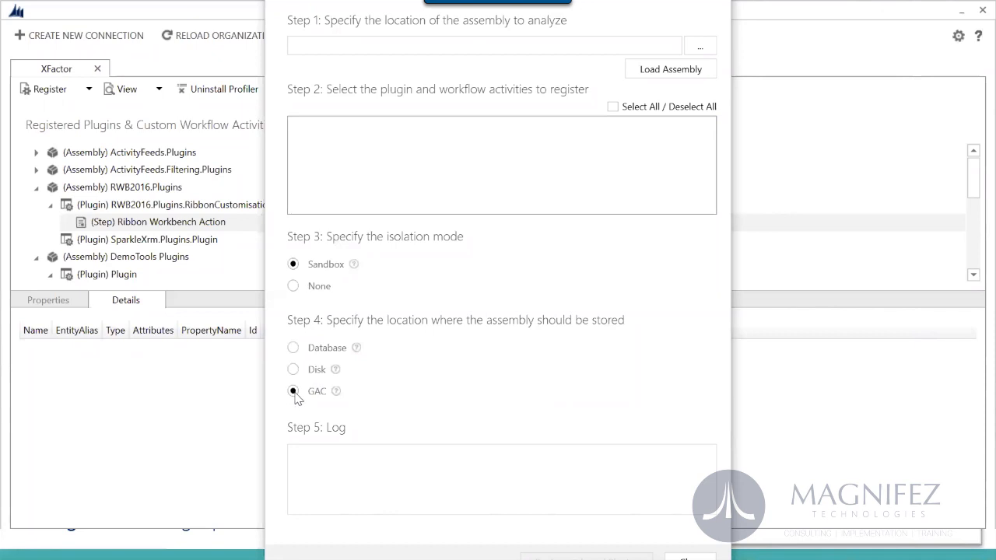
pyautogui.click(293, 349)
# - Browse for the assembly file and get the path of the SampleTrainingPlugins bin\Debug folder from File Explorer
pyautogui.click(702, 48)
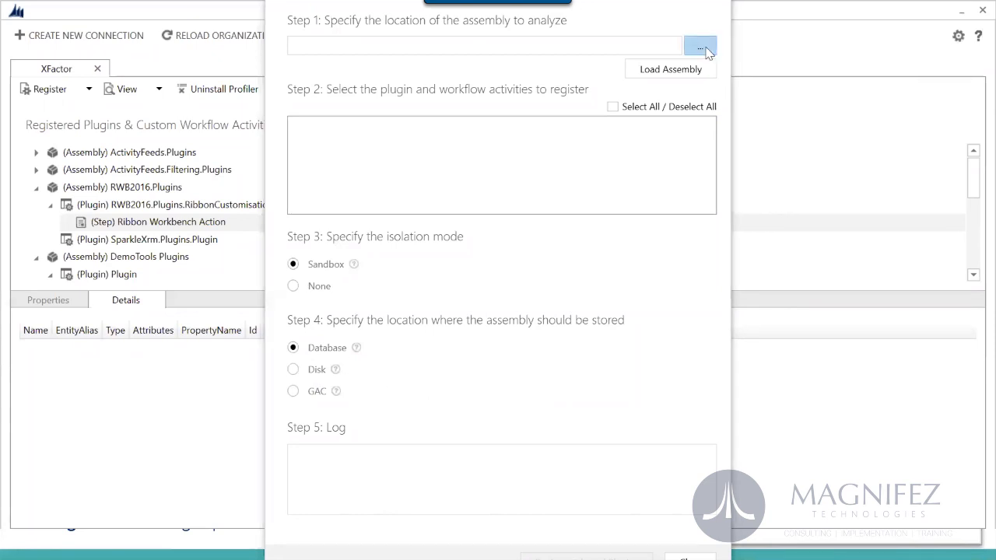
pyautogui.hotkey('alt', 'Tab')
pyautogui.hotkey('alt', 'Tab')
pyautogui.hotkey('alt', 'Tab')
pyautogui.hotkey('alt', 'Tab')
pyautogui.hotkey('alt', 'Tab')
pyautogui.hotkey('alt', 'Tab')
pyautogui.hotkey('alt', 'Tab')
pyautogui.hotkey('alt', 'Tab')
pyautogui.hotkey('alt', 'Tab')
pyautogui.hotkey('alt', 'Tab')
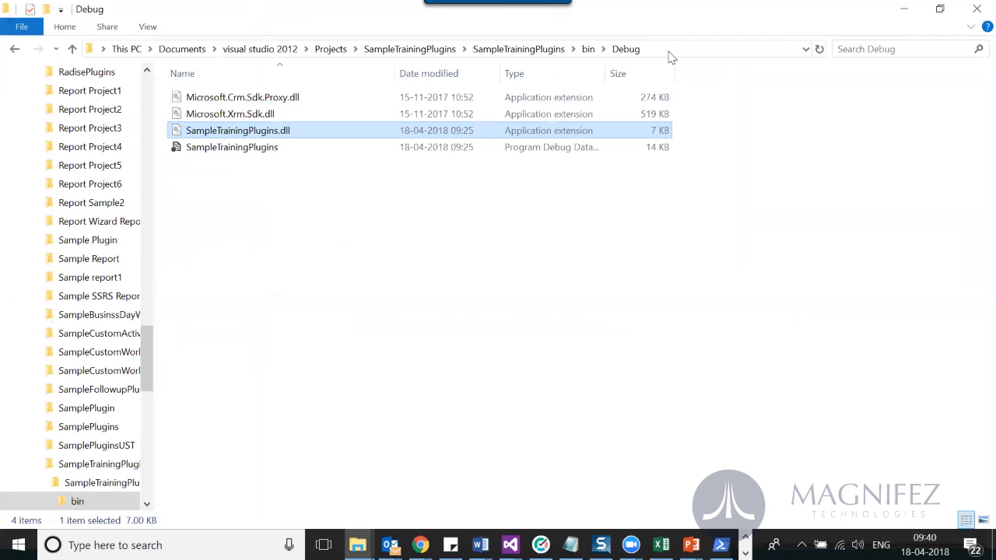
pyautogui.click(669, 49)
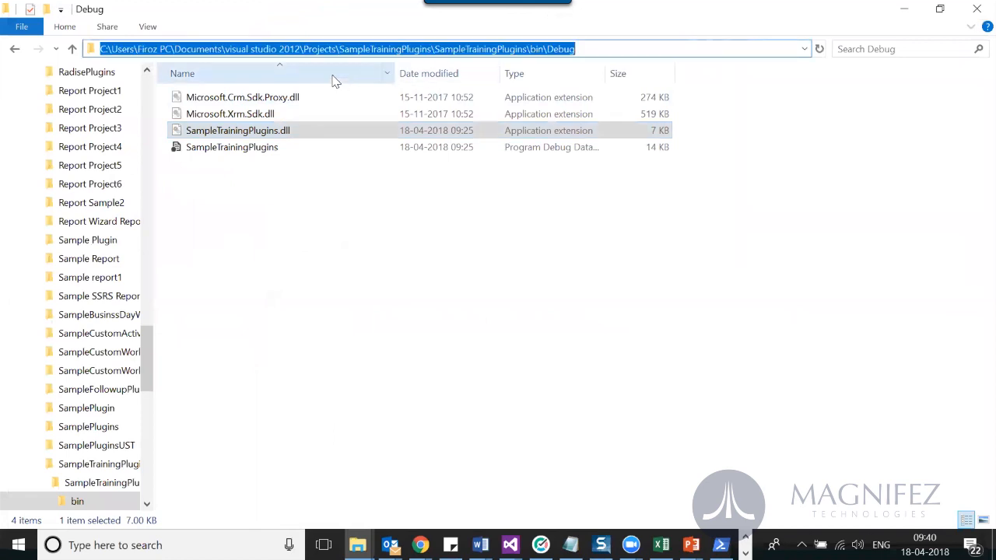
pyautogui.hotkey('alt', 'Tab')
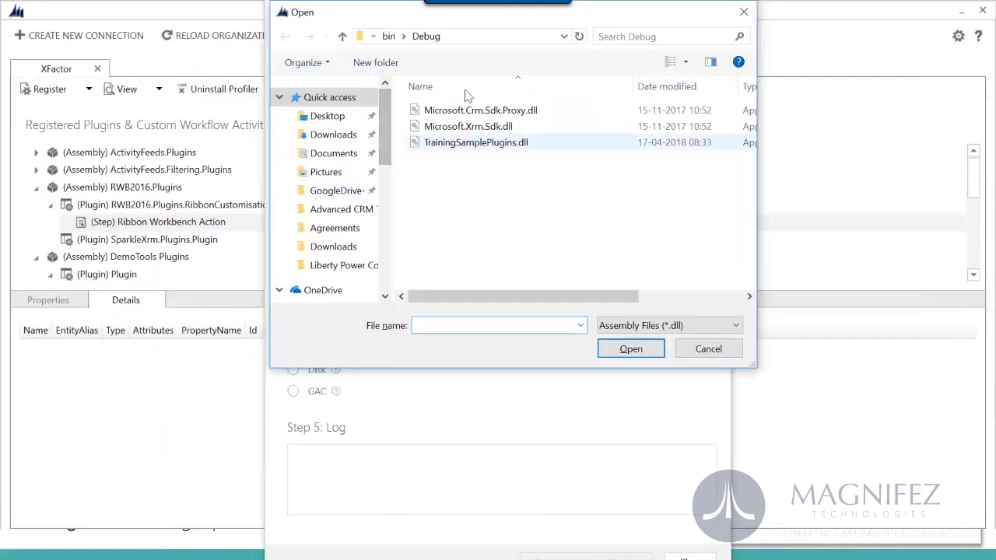
# - Go to the SampleTrainingPlugins bin\Debug folder in the file dialog and load SampleTrainingPlugins.dll
pyautogui.click(491, 35)
pyautogui.hotkey('ctrl', 'v')
pyautogui.press('Return')
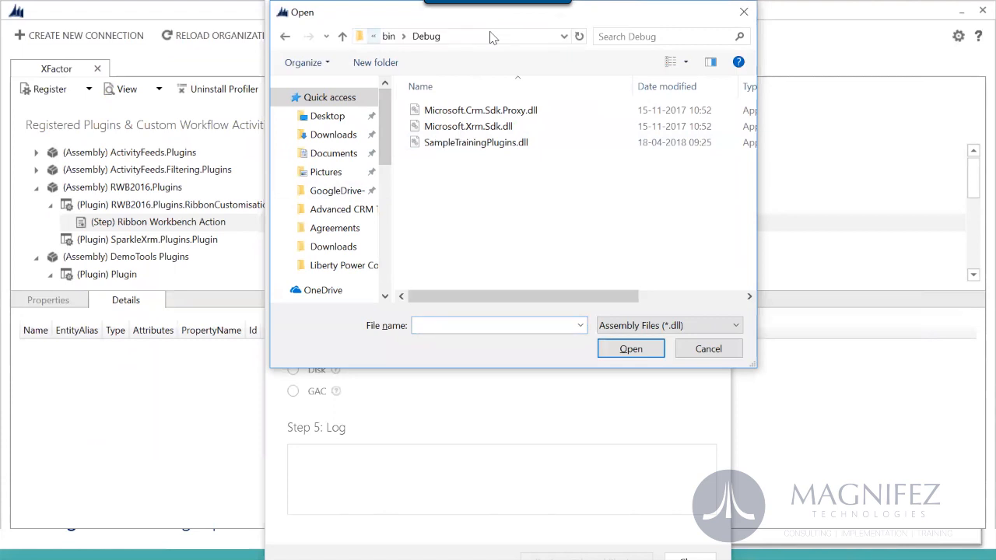
pyautogui.click(498, 143)
pyautogui.click(629, 349)
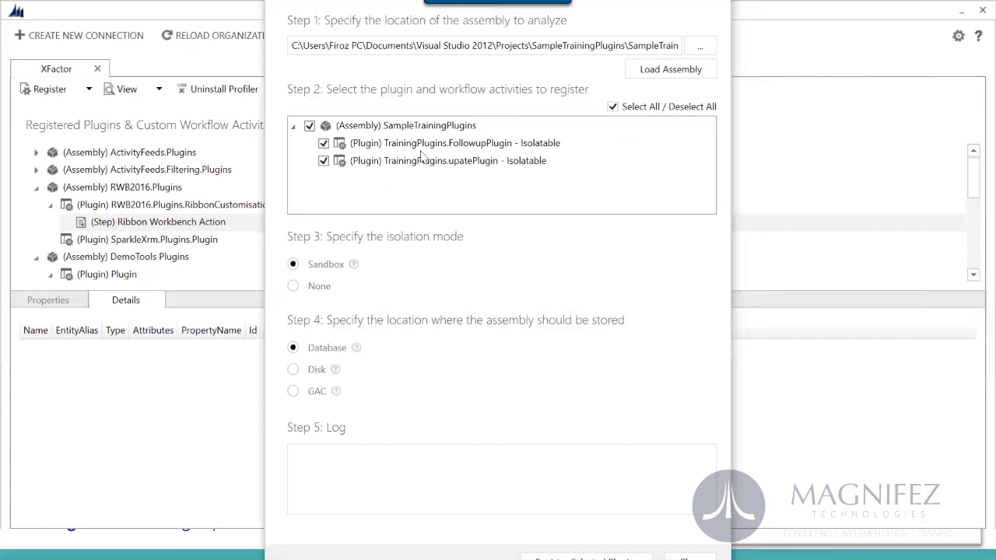
# - Register the SampleTrainingPlugins assembly with both its FollowupPlugin and upatePlugin plugins selected
pyautogui.press('Tab')
pyautogui.press('Tab')
pyautogui.press('Tab')
pyautogui.press('Tab')
pyautogui.press('Tab')
pyautogui.press('Tab')
pyautogui.press('Tab')
pyautogui.press('Tab')
pyautogui.press('Tab')
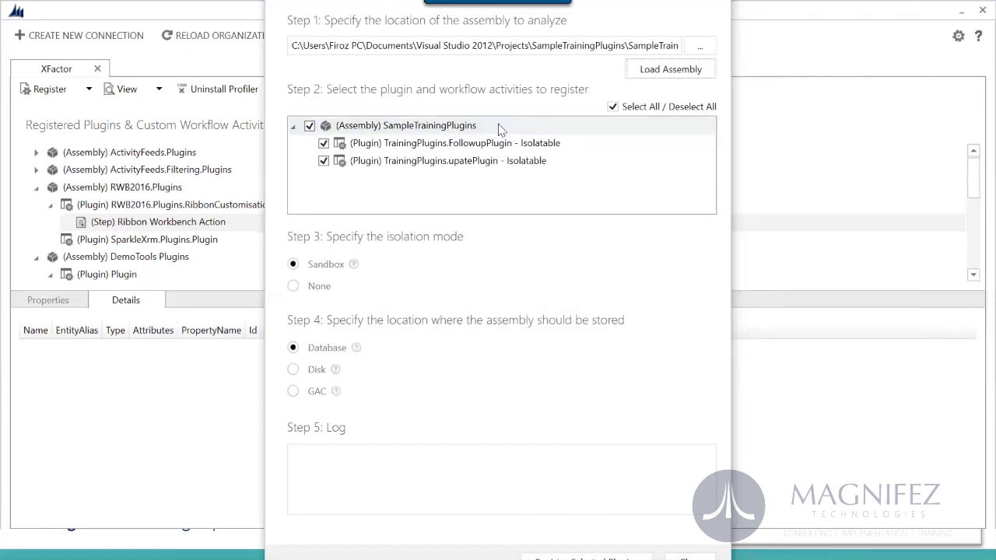
pyautogui.click(355, 458)
pyautogui.click(587, 557)
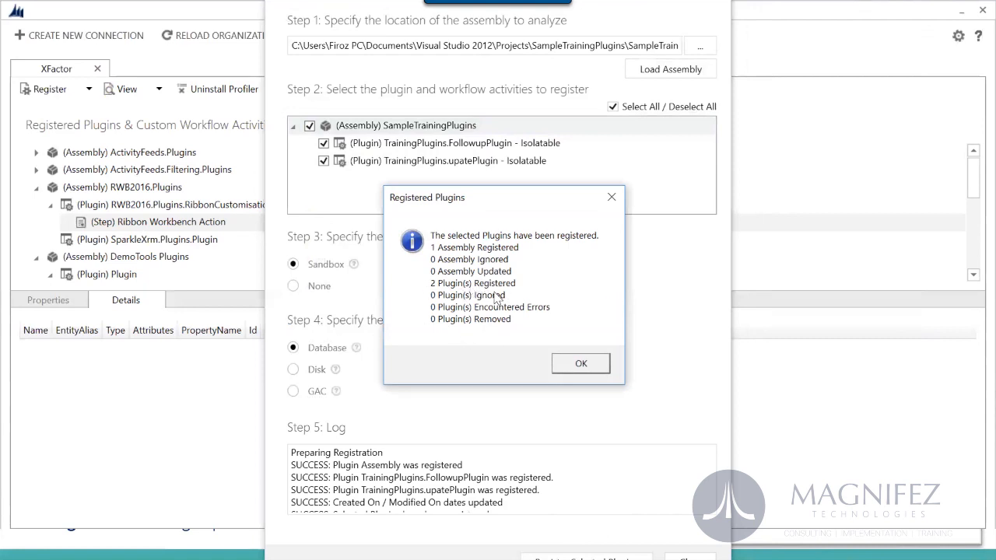
pyautogui.click(561, 362)
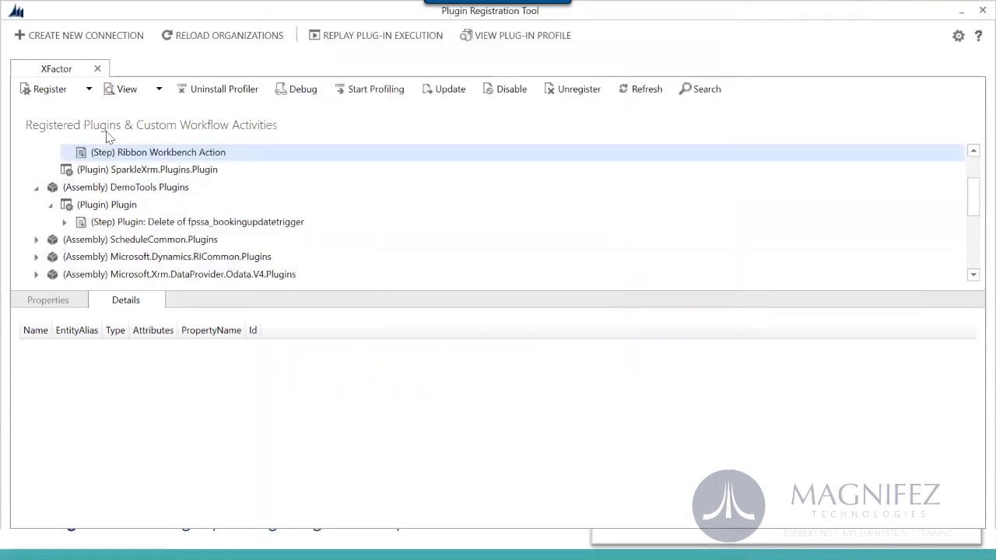
# - Locate the SampleTrainingPlugins assembly among the registered plugins and select its TrainingPlugins.FollowupPlugin
pyautogui.click(972, 276)
pyautogui.click(972, 277)
pyautogui.click(246, 223)
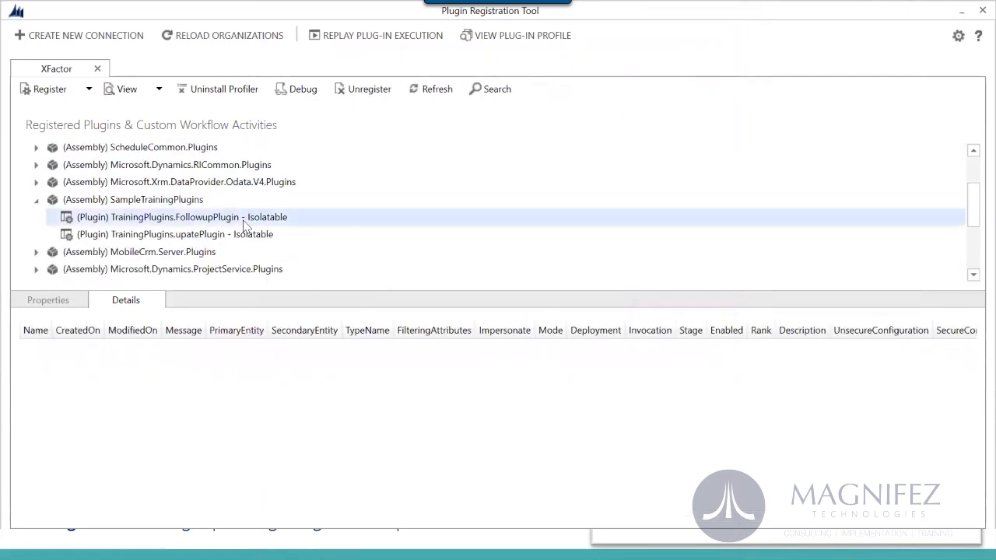
pyautogui.click(197, 199)
pyautogui.click(225, 221)
# - Switch to the PowerPoint slide show, review the Register Plug-in Assembly and Register Plugin Step slides, and return to the Plugin Registration Tool
pyautogui.hotkey('alt', 'Tab')
pyautogui.hotkey('alt', 'Tab')
pyautogui.hotkey('alt', 'Tab')
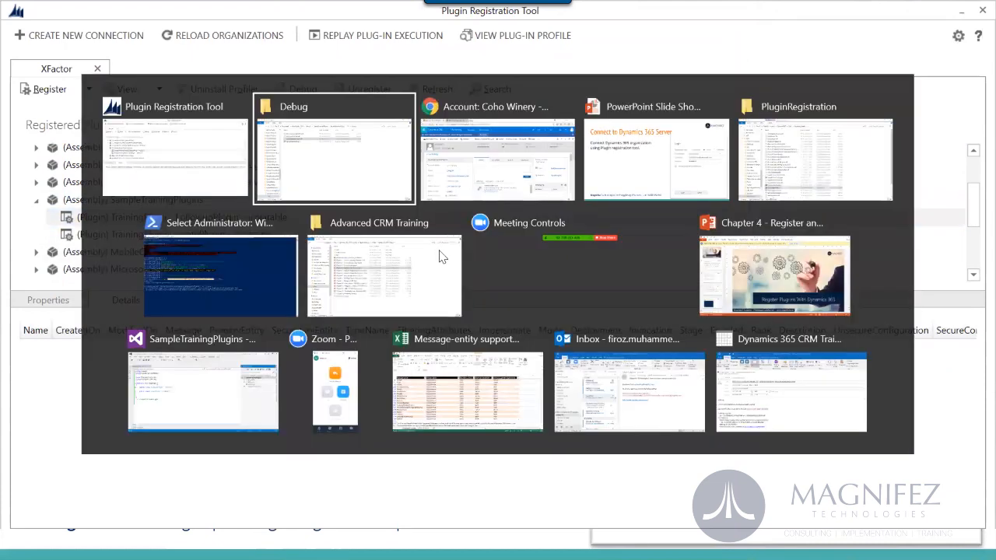
pyautogui.press('Right')
pyautogui.press('Right')
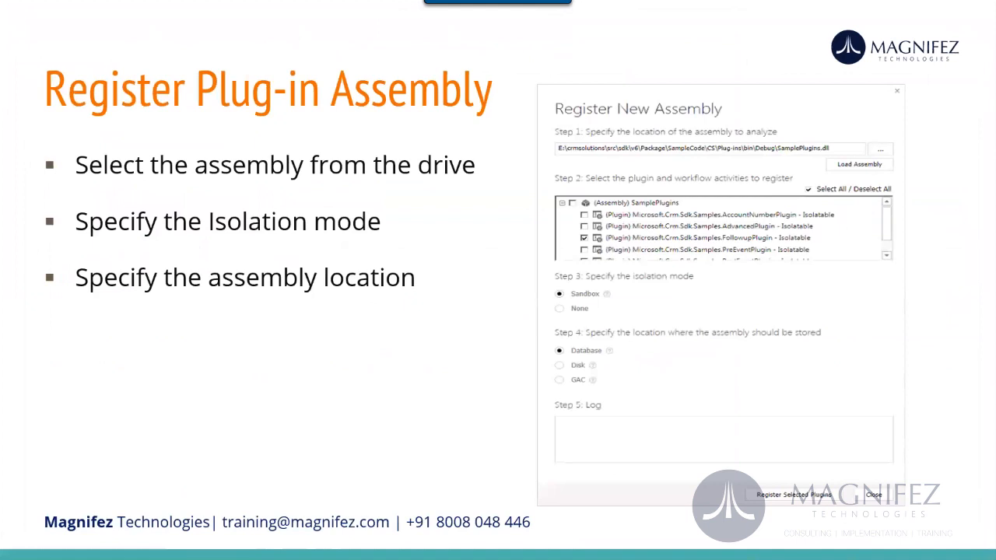
pyautogui.press('Right')
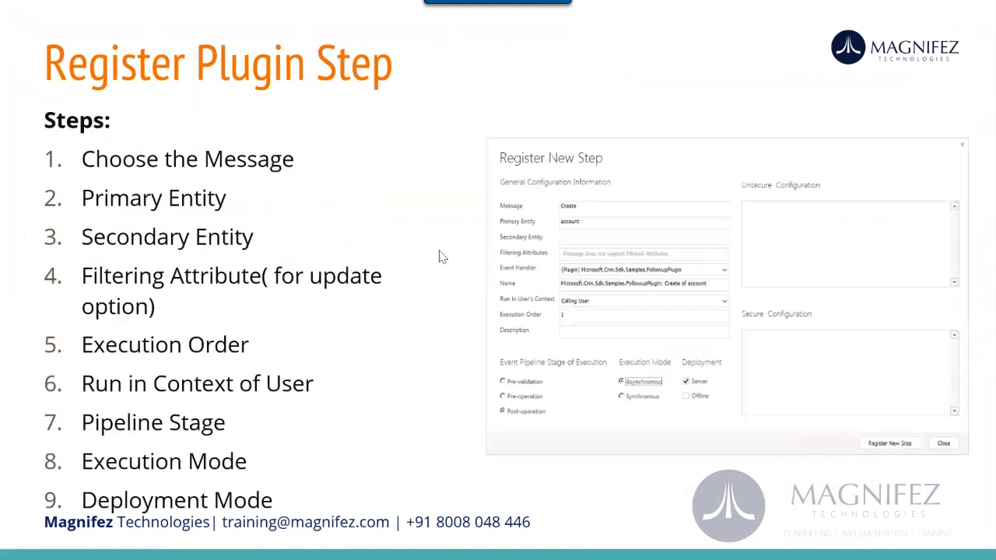
pyautogui.hotkey('alt', 'Tab')
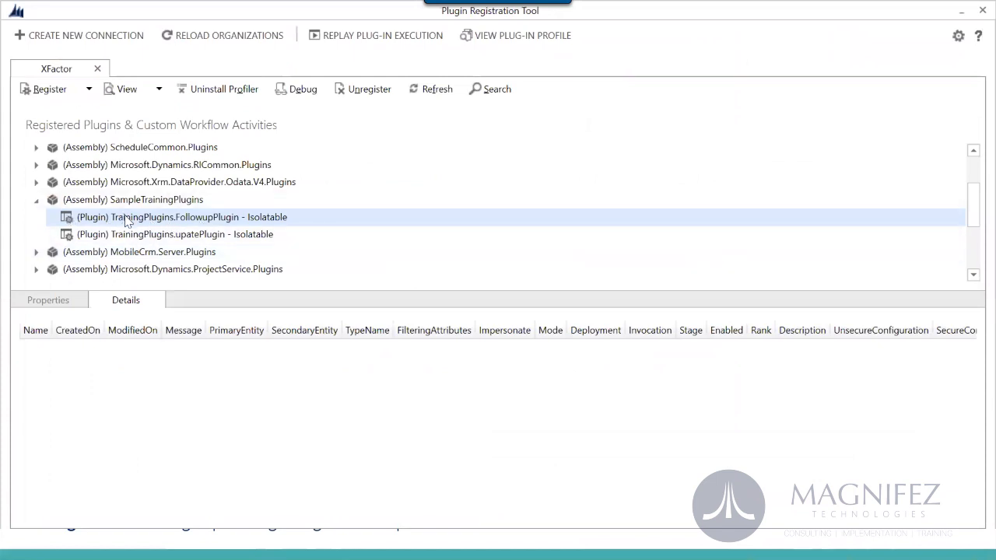
# - Start a new step for FollowupPlugin with message Create, primary entity account and secondary entity none
pyautogui.click(88, 89)
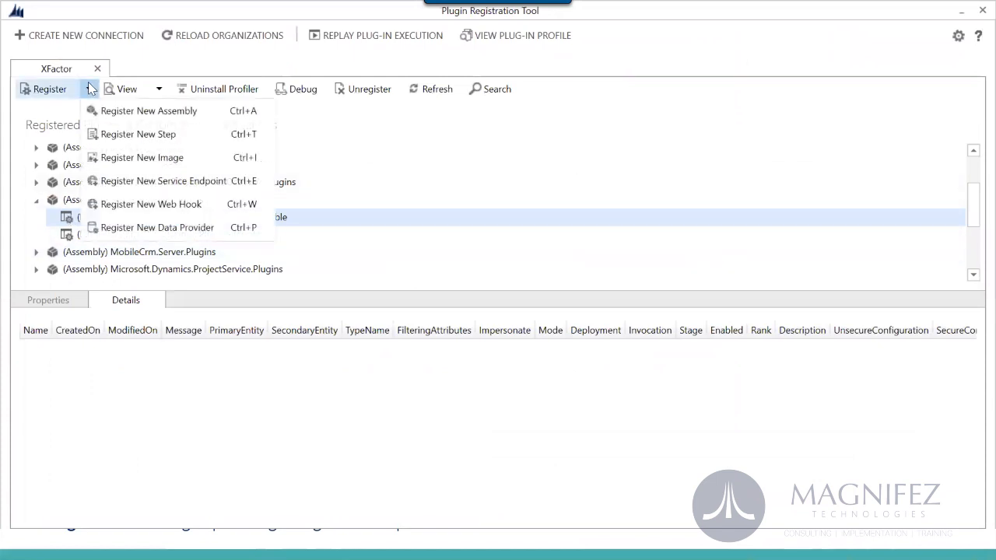
pyautogui.click(129, 136)
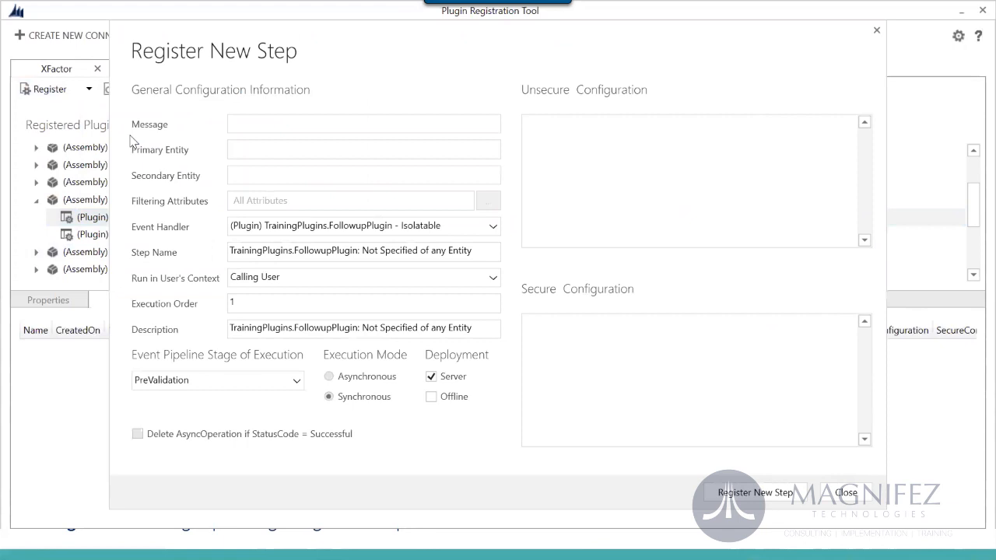
pyautogui.click(240, 125)
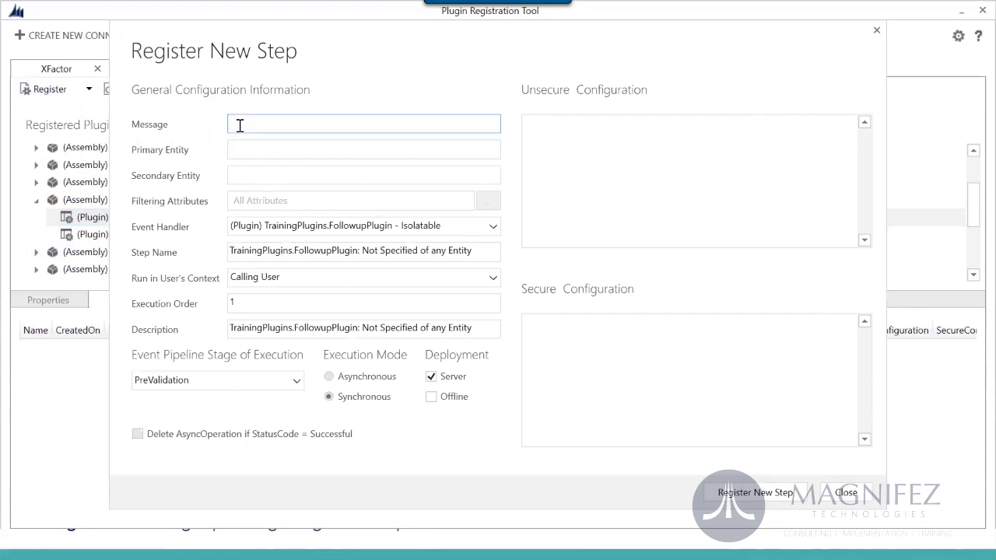
pyautogui.write('Create')
pyautogui.press('Tab')
pyautogui.write('account')
pyautogui.press('Tab')
pyautogui.write('none')
pyautogui.press('Tab')
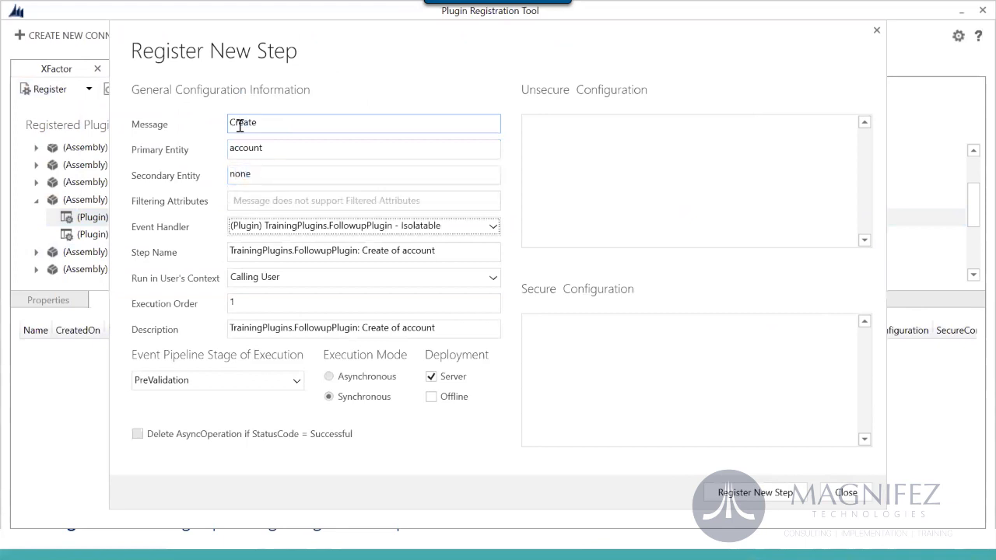
# - Change the step's message to Update, and set it back to Create
pyautogui.doubleClick(275, 178)
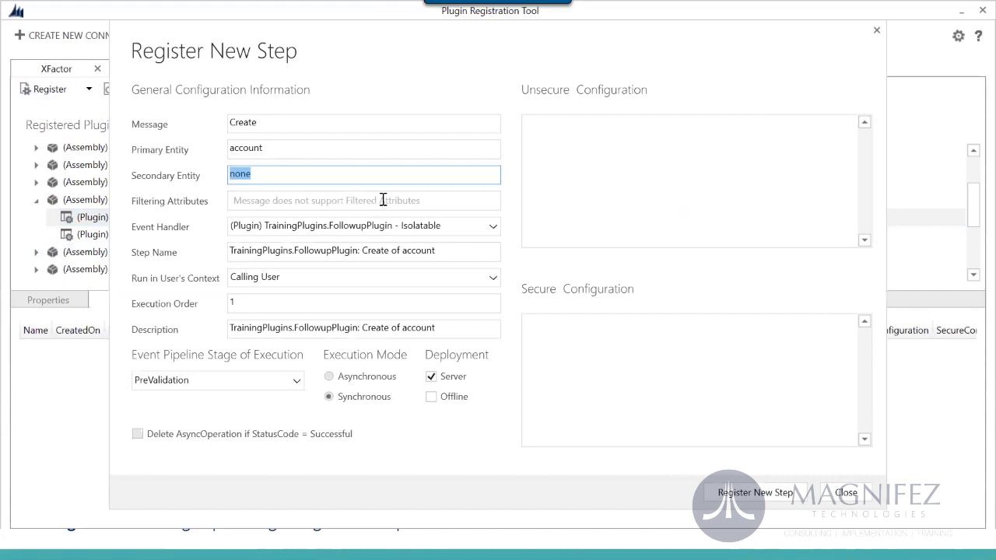
pyautogui.click(296, 128)
pyautogui.write('Upd')
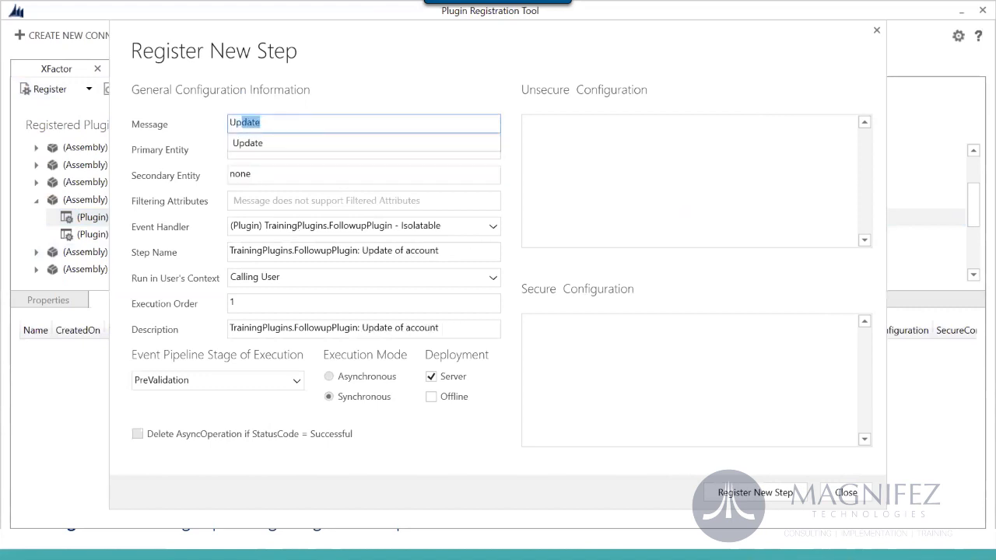
pyautogui.press('BackSpace')
pyautogui.press('BackSpace')
pyautogui.press('BackSpace')
pyautogui.write('Create')
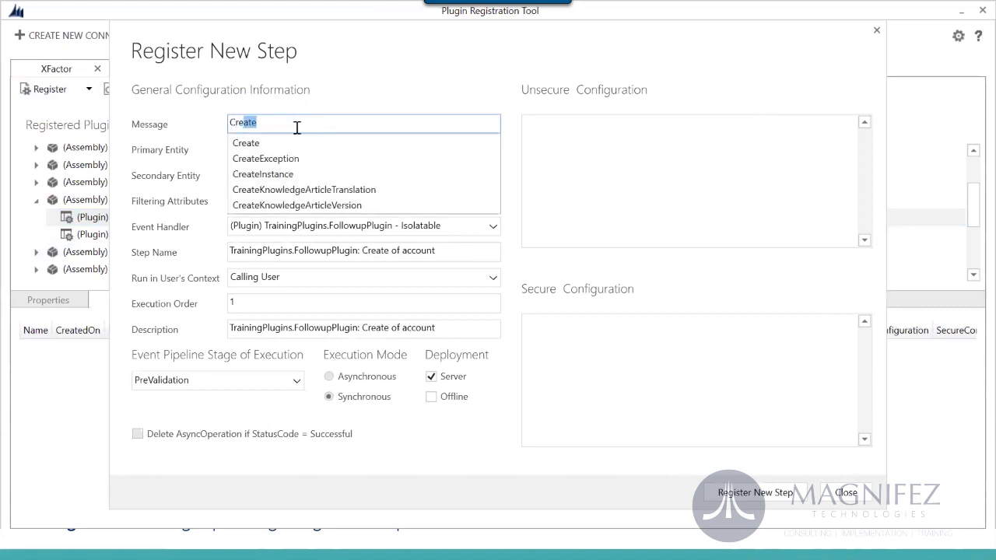
pyautogui.press('Tab')
pyautogui.click(296, 121)
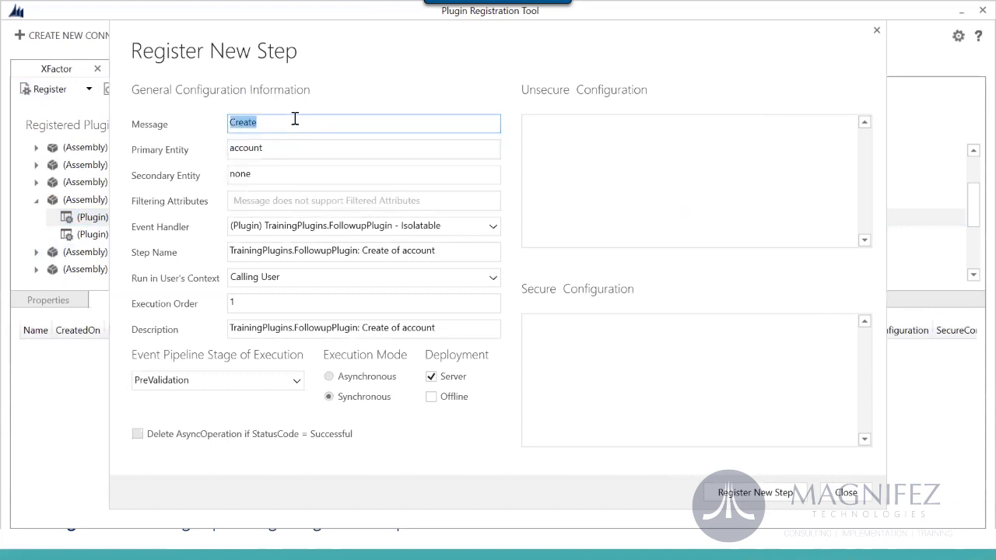
# - Review the new step's event handler, step name and the user context it runs in
pyautogui.click(467, 227)
pyautogui.click(470, 226)
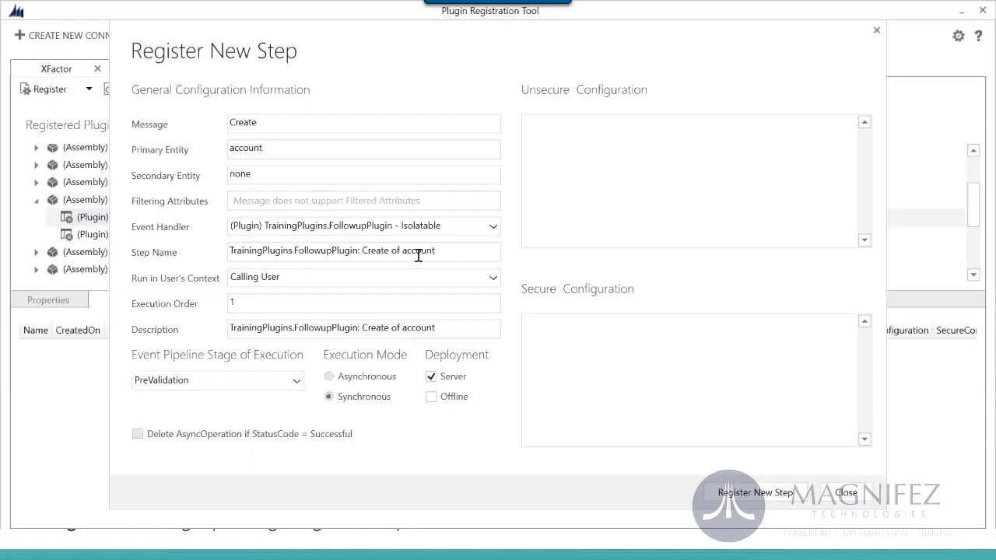
pyautogui.moveTo(431, 250); pyautogui.dragTo(361, 253)
pyautogui.moveTo(453, 251); pyautogui.dragTo(233, 266)
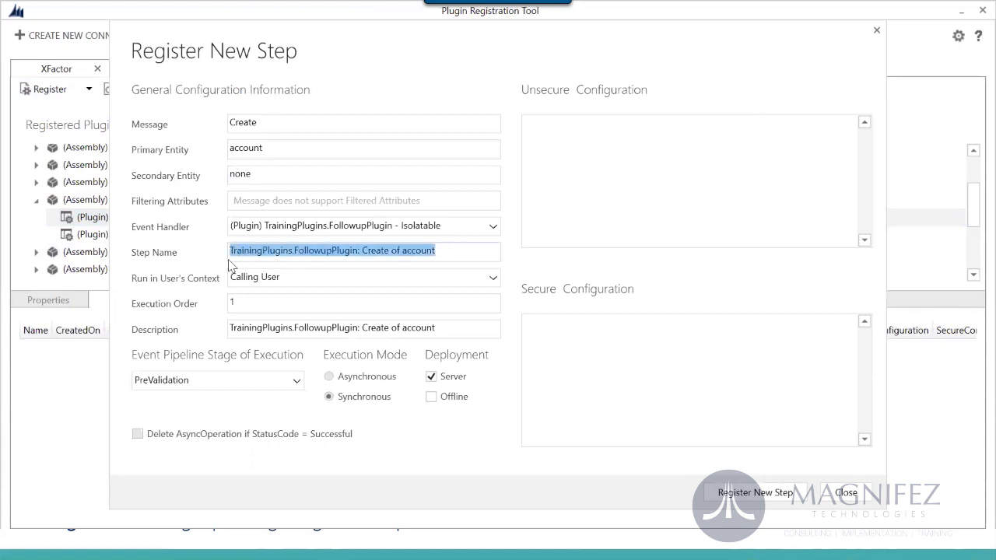
pyautogui.click(363, 278)
pyautogui.click(363, 285)
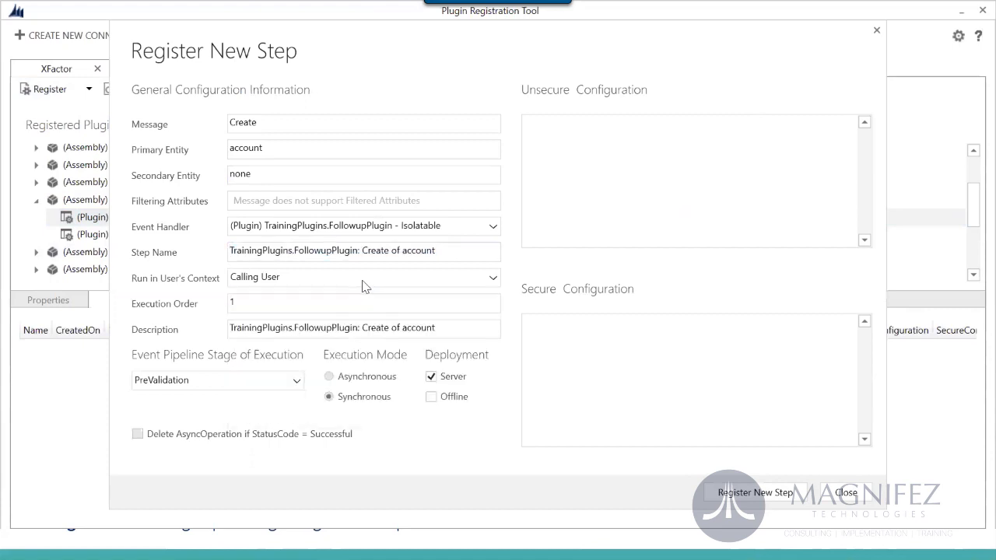
# - Switch to Visual Studio and examine the FollowupPlugin code, including how the organization service is created with context.UserId
pyautogui.hotkey('alt', 'Tab')
pyautogui.hotkey('alt', 'Tab')
pyautogui.hotkey('alt', 'Tab')
pyautogui.hotkey('alt', 'Tab')
pyautogui.hotkey('alt', 'Tab')
pyautogui.hotkey('alt', 'Tab')
pyautogui.hotkey('alt', 'Tab')
pyautogui.hotkey('alt', 'Tab')
pyautogui.hotkey('alt', 'Tab')
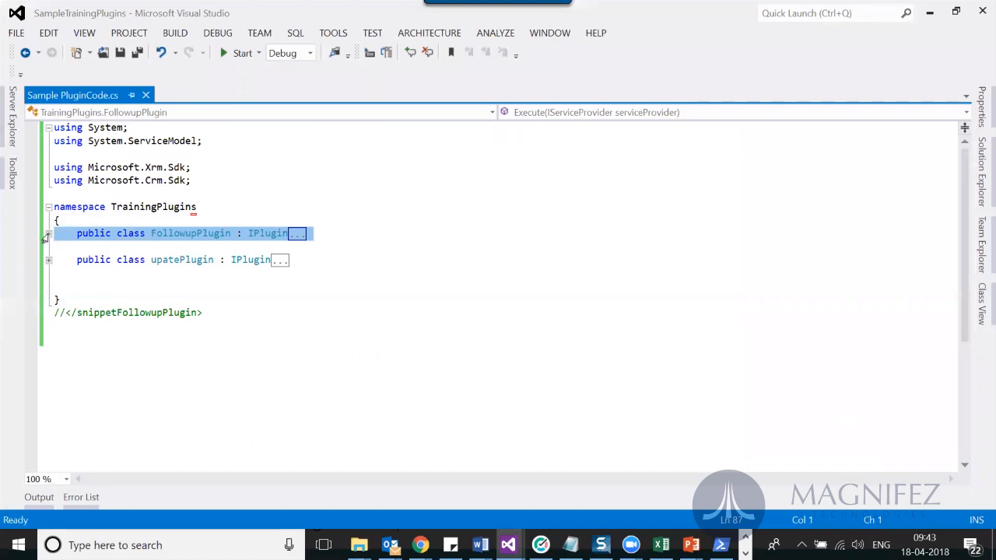
pyautogui.click(47, 233)
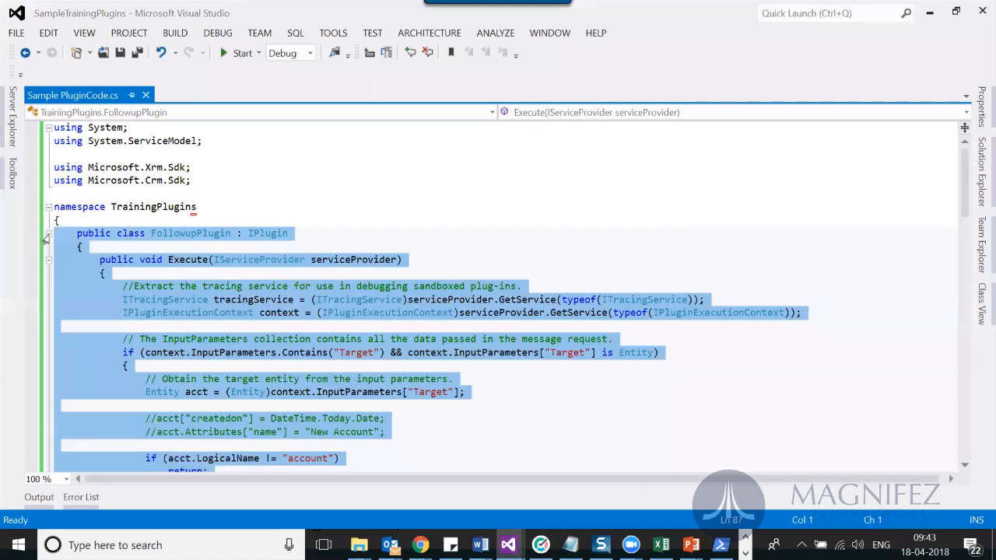
pyautogui.moveTo(965, 169); pyautogui.dragTo(965, 353)
pyautogui.click(752, 236)
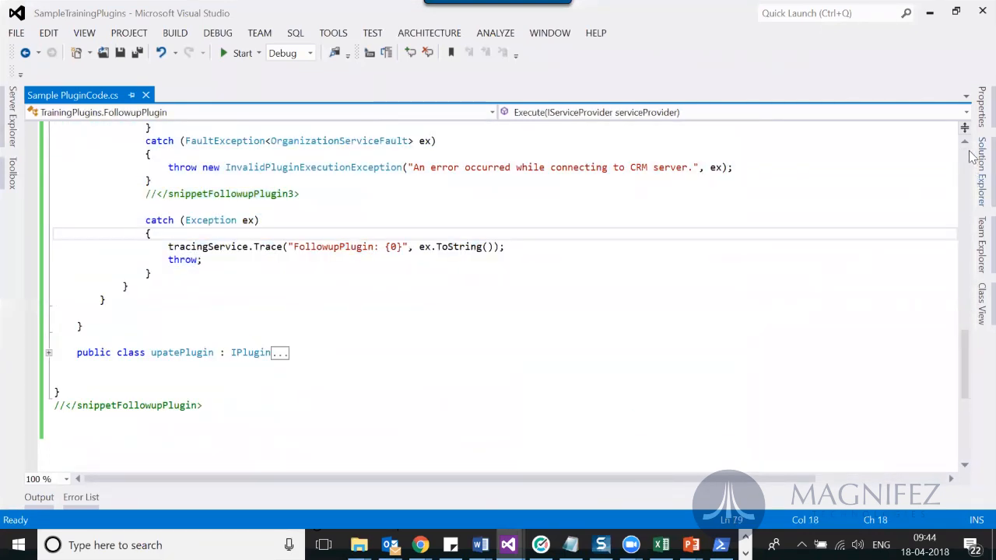
pyautogui.scroll(3, 968, 148)
pyautogui.scroll(2, 967, 150)
pyautogui.moveTo(669, 166); pyautogui.dragTo(570, 168)
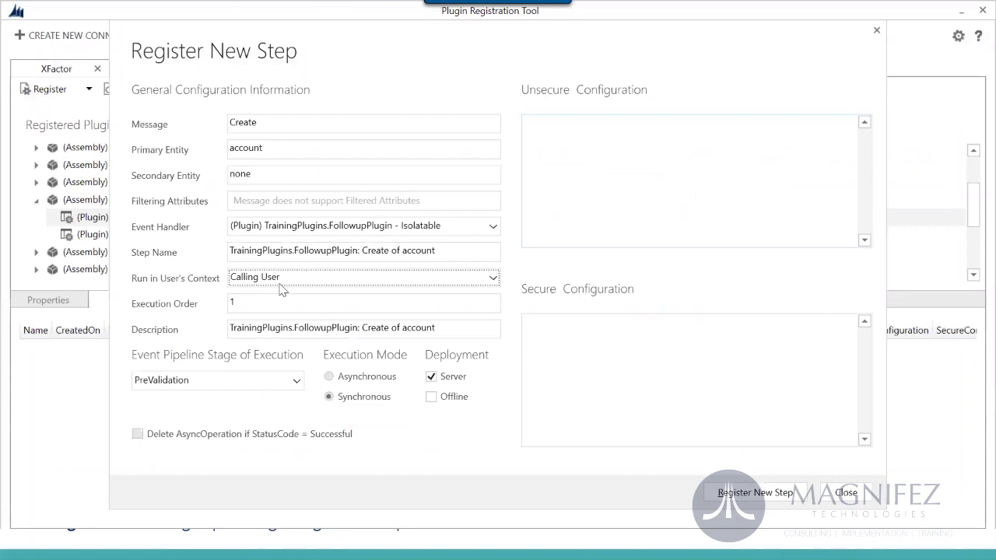
# - Review the new step's available user contexts, its execution order and its description in the Plugin Registration Tool
pyautogui.click(281, 283)
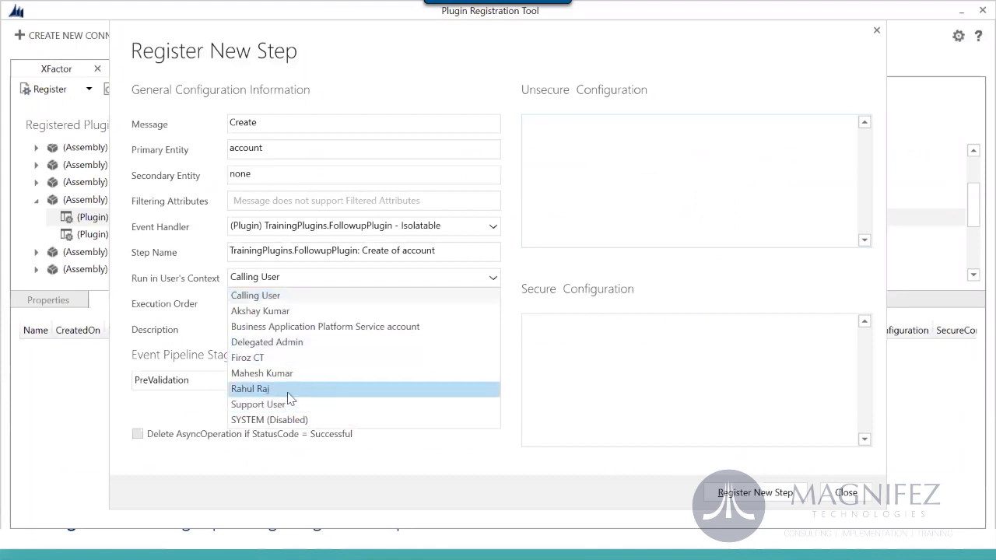
pyautogui.click(328, 300)
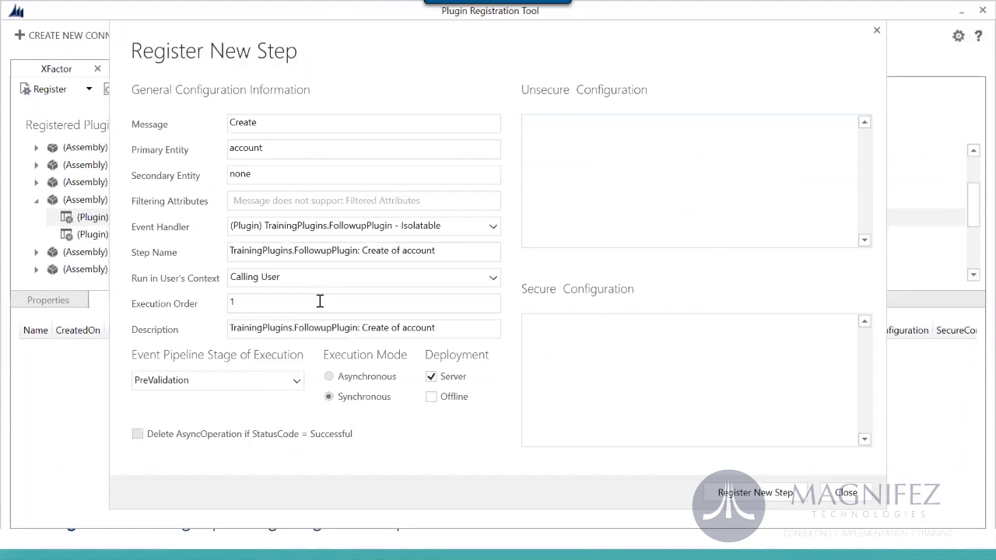
pyautogui.doubleClick(256, 305)
pyautogui.moveTo(449, 327); pyautogui.dragTo(97, 298)
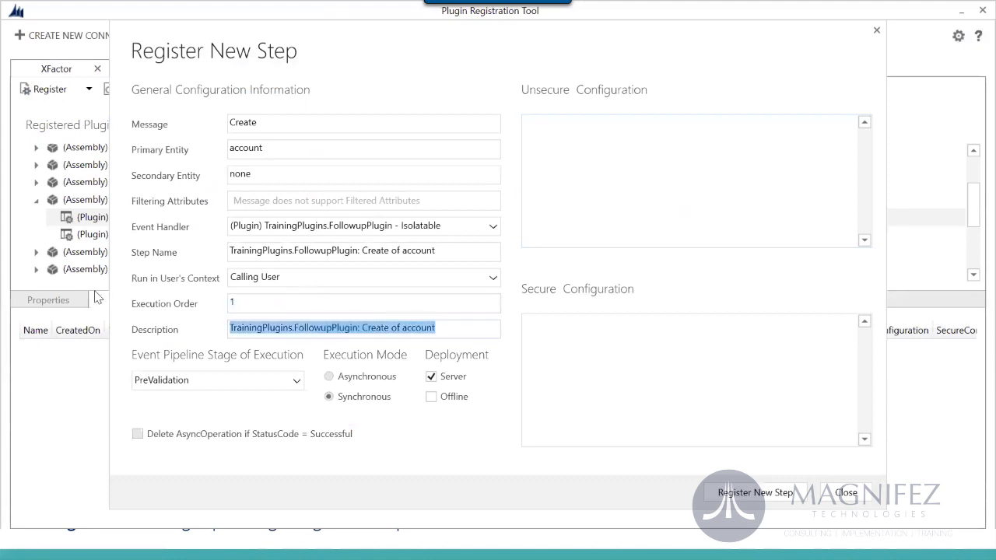
# - Set the step's pipeline stage to PostOperation, with Synchronous execution mode and Server-only deployment
pyautogui.click(290, 382)
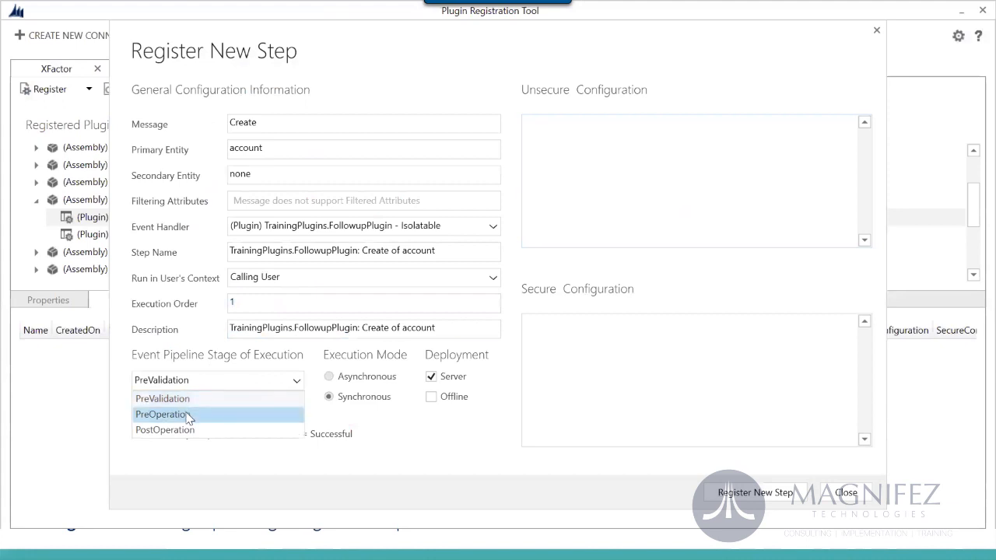
pyautogui.click(165, 431)
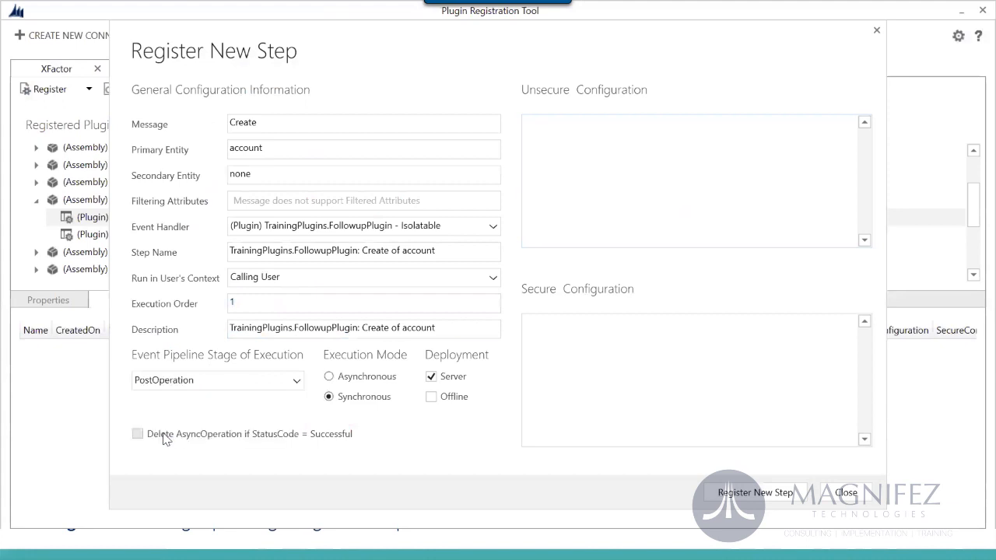
pyautogui.click(330, 377)
pyautogui.click(330, 397)
pyautogui.click(433, 397)
pyautogui.click(433, 397)
pyautogui.click(443, 400)
pyautogui.click(444, 402)
pyautogui.click(442, 400)
pyautogui.click(443, 401)
# - Leave the unsecure and secure configurations empty and register the new step
pyautogui.click(708, 191)
pyautogui.click(652, 222)
pyautogui.click(633, 222)
pyautogui.click(662, 372)
pyautogui.click(694, 242)
pyautogui.click(773, 495)
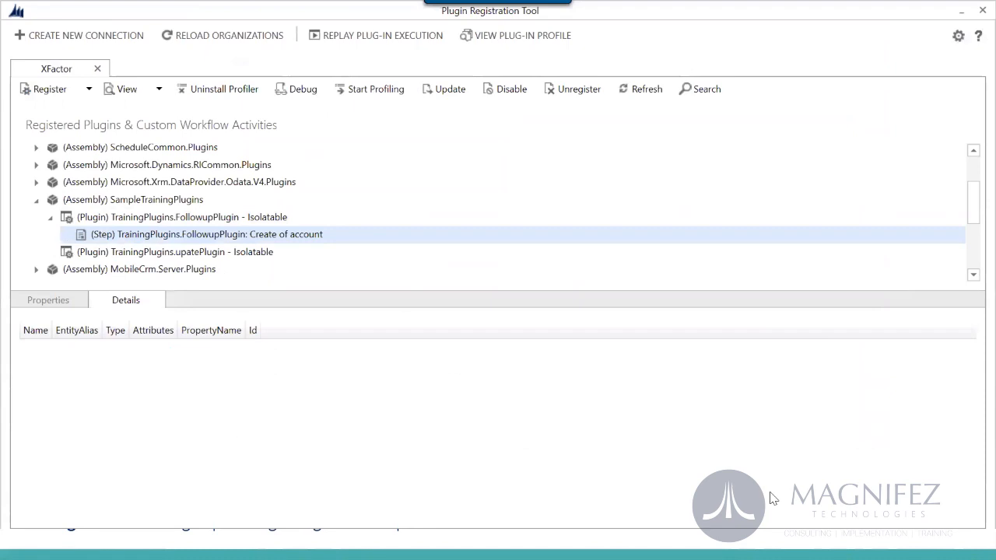
# - Review the details of the SampleTrainingPlugins assembly, its FollowupPlugin and the registered Create of account step
pyautogui.click(185, 201)
pyautogui.click(197, 221)
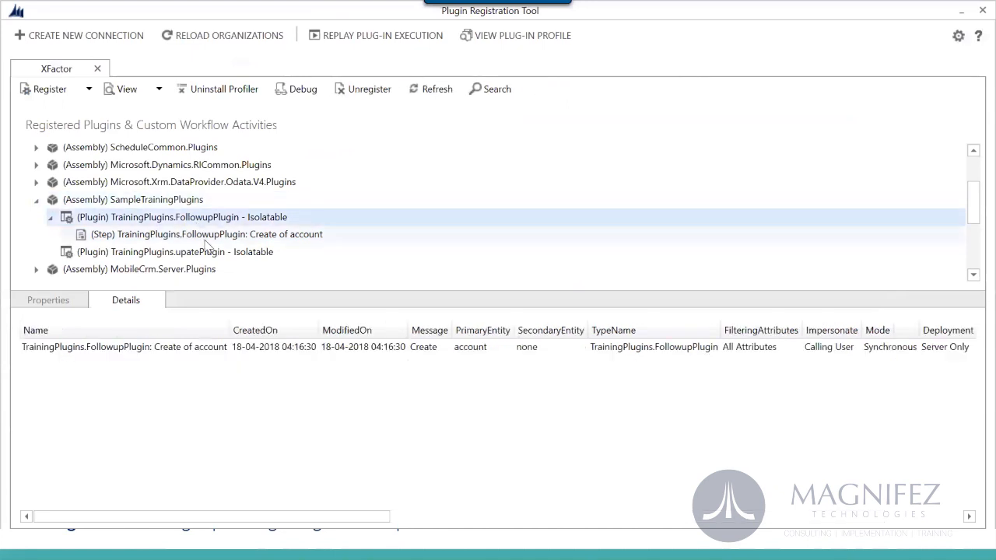
pyautogui.click(205, 238)
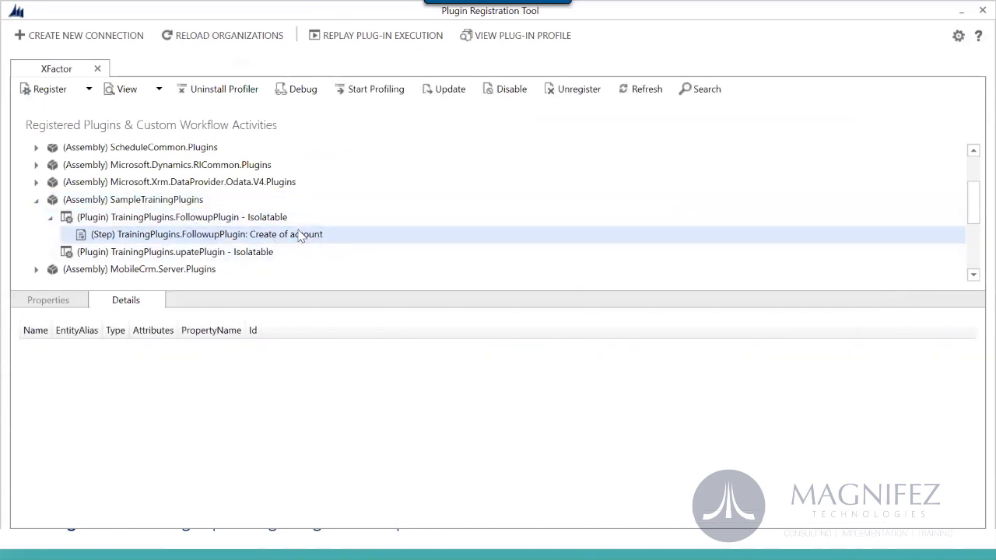
pyautogui.click(166, 205)
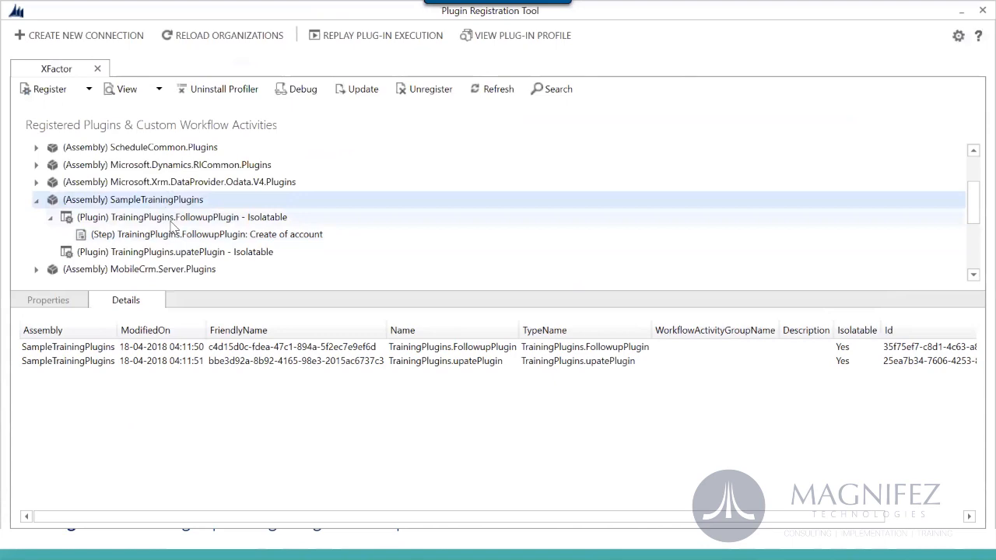
# - Switch to Dynamics 365 in the browser, create an account named Sample Account with a phone number, and save it
pyautogui.hotkey('alt', 'Tab')
pyautogui.hotkey('alt', 'Tab')
pyautogui.hotkey('alt', 'Tab')
pyautogui.hotkey('alt', 'Tab')
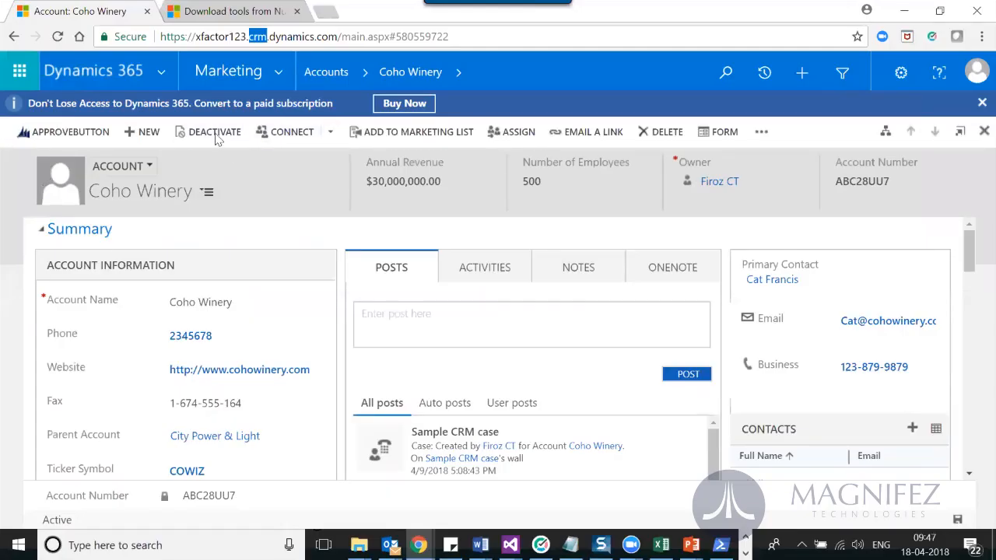
pyautogui.click(144, 133)
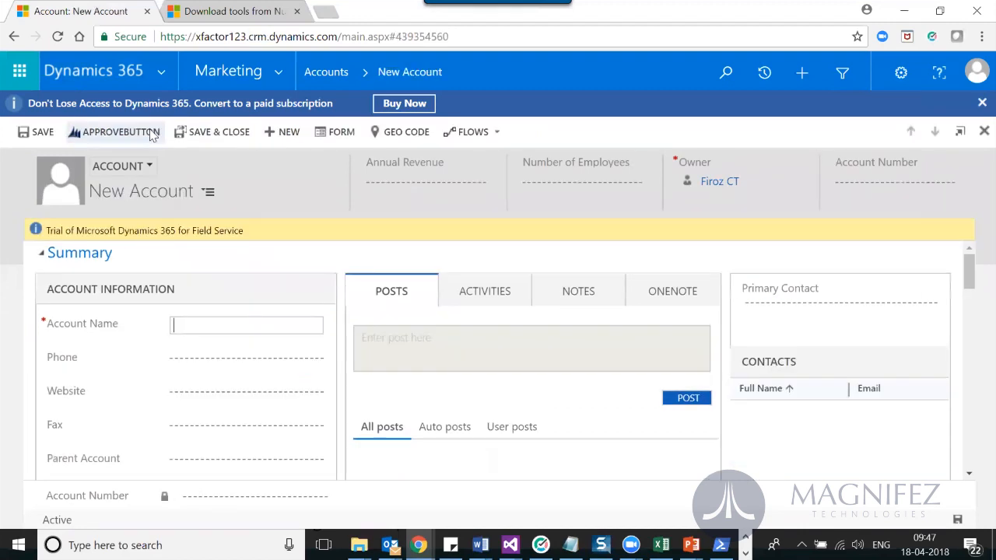
pyautogui.click(194, 330)
pyautogui.write('Sample Account')
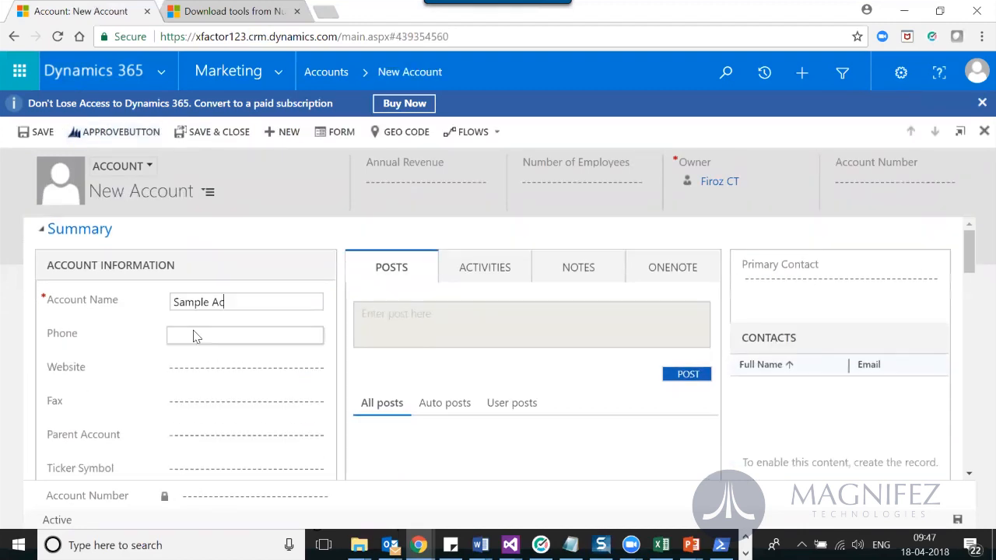
pyautogui.press('Tab')
pyautogui.write('234534567')
pyautogui.hotkey('ctrl', 's')
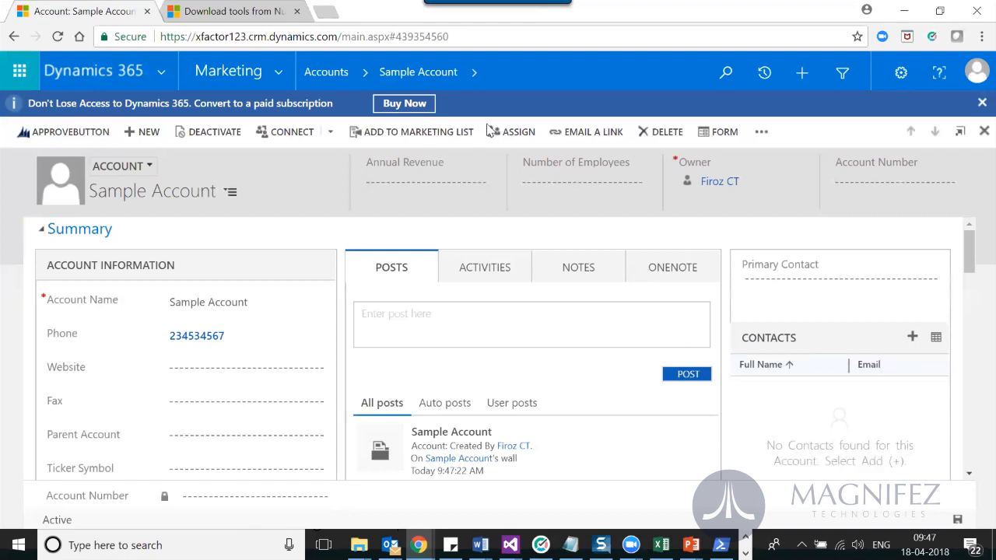
# - Open the follow-up task from Sample Account's activities and examine its description and subject
pyautogui.click(504, 282)
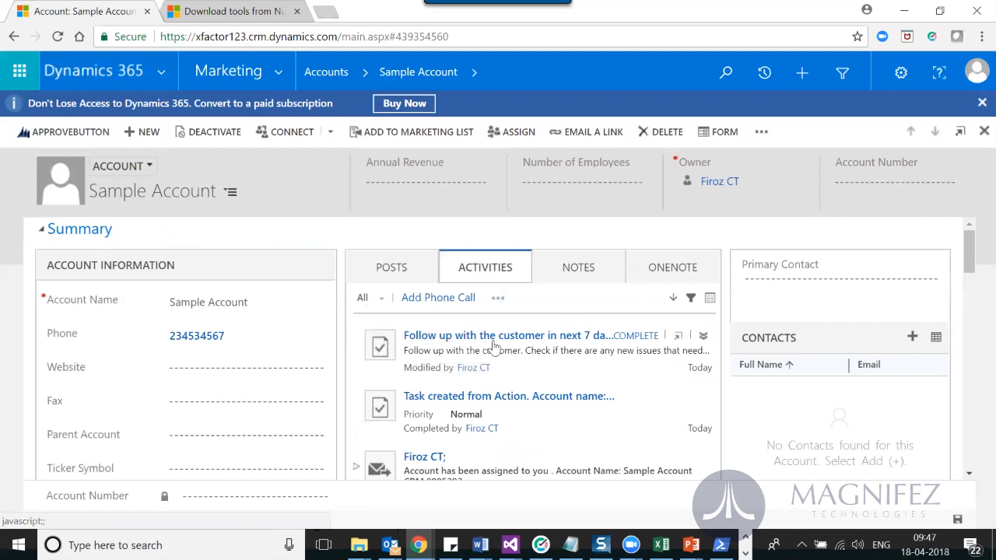
pyautogui.click(380, 346)
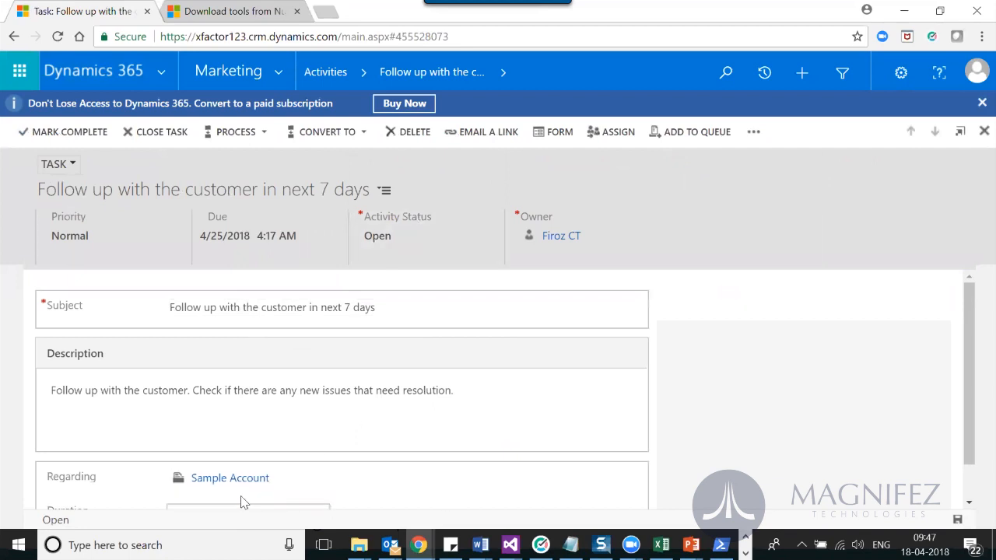
pyautogui.click(171, 392)
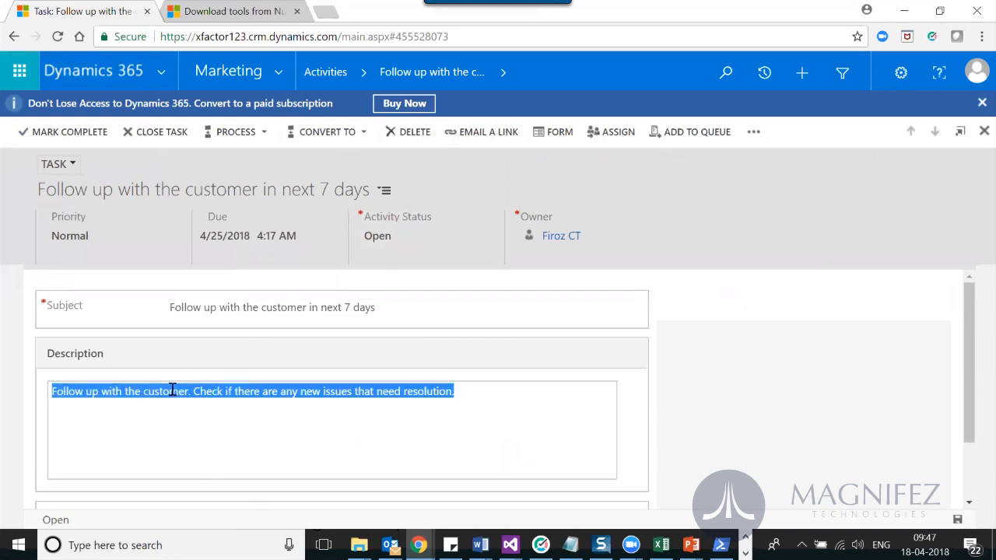
pyautogui.click(399, 306)
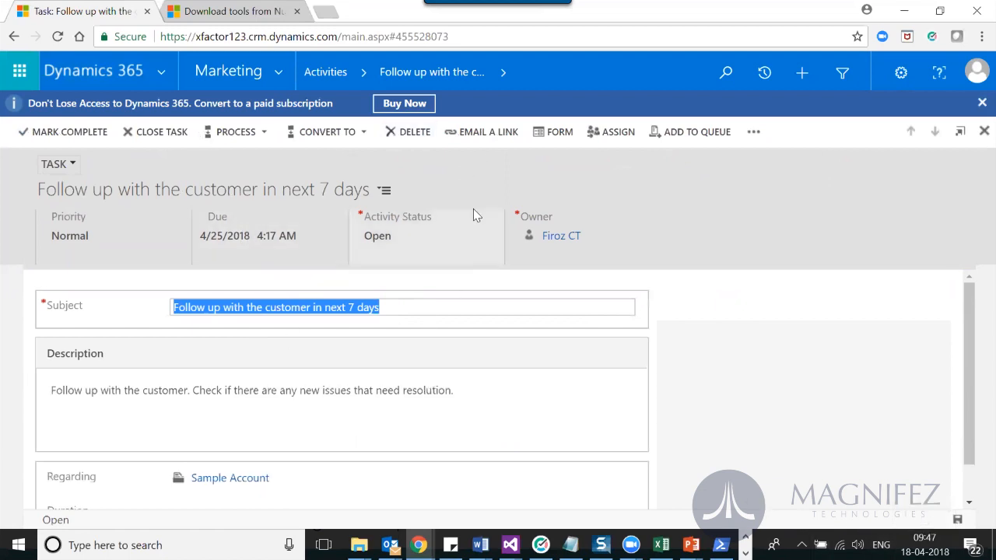
pyautogui.moveTo(473, 211)
# - Return to Sample Account and list its open associated activities with the date filter set to All
pyautogui.click(13, 37)
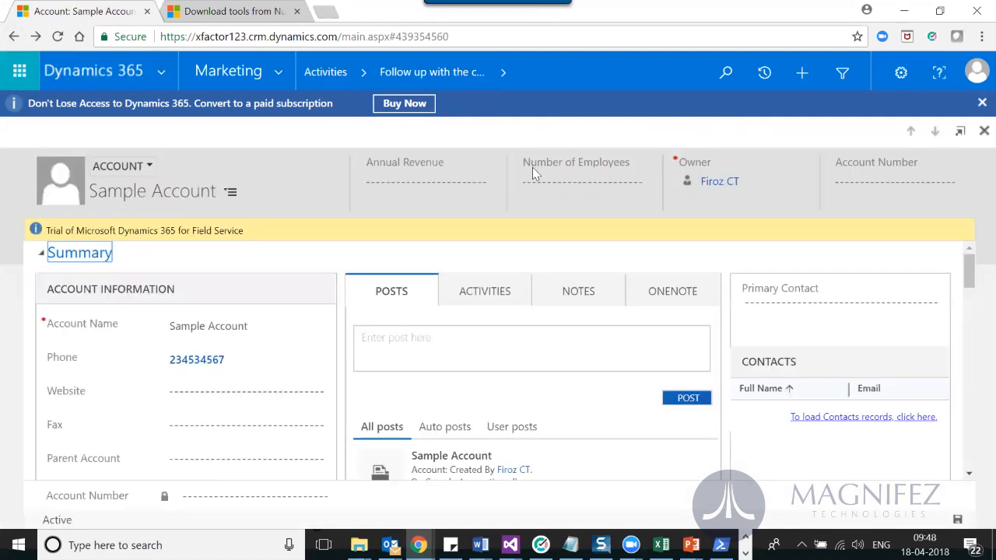
pyautogui.click(473, 72)
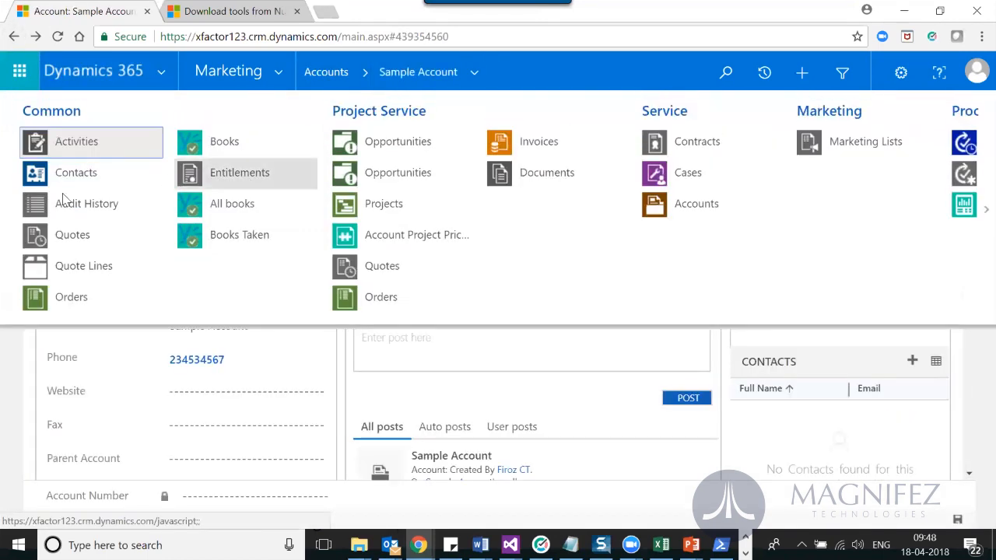
pyautogui.click(82, 140)
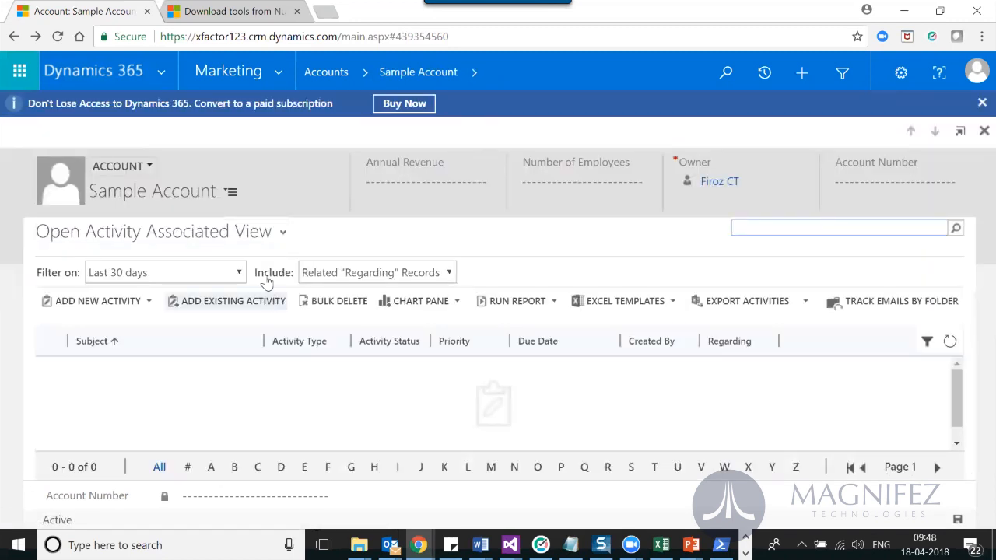
pyautogui.click(212, 272)
pyautogui.click(214, 290)
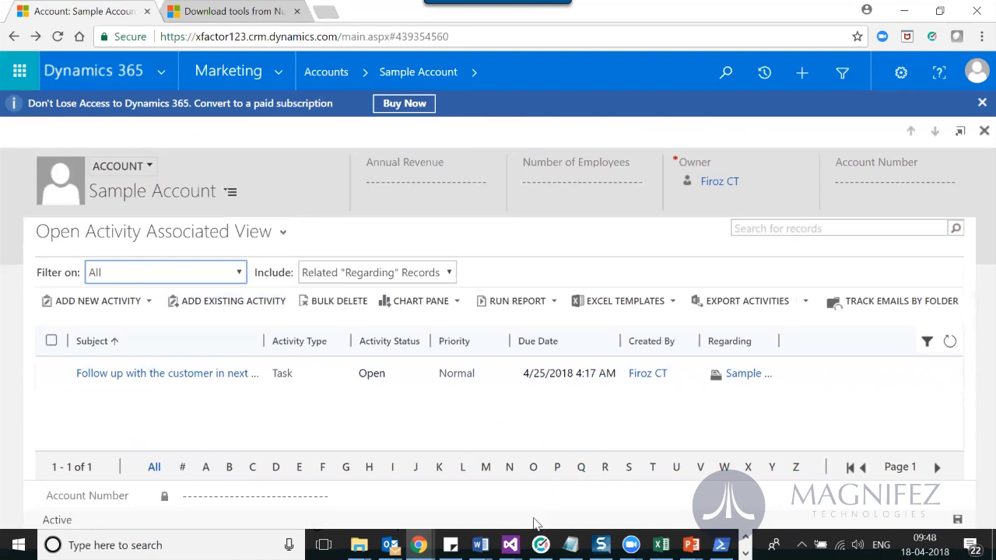
# - Switch to Visual Studio, review the code that fills in the follow-up task, and look over the build options
pyautogui.moveTo(601, 544)
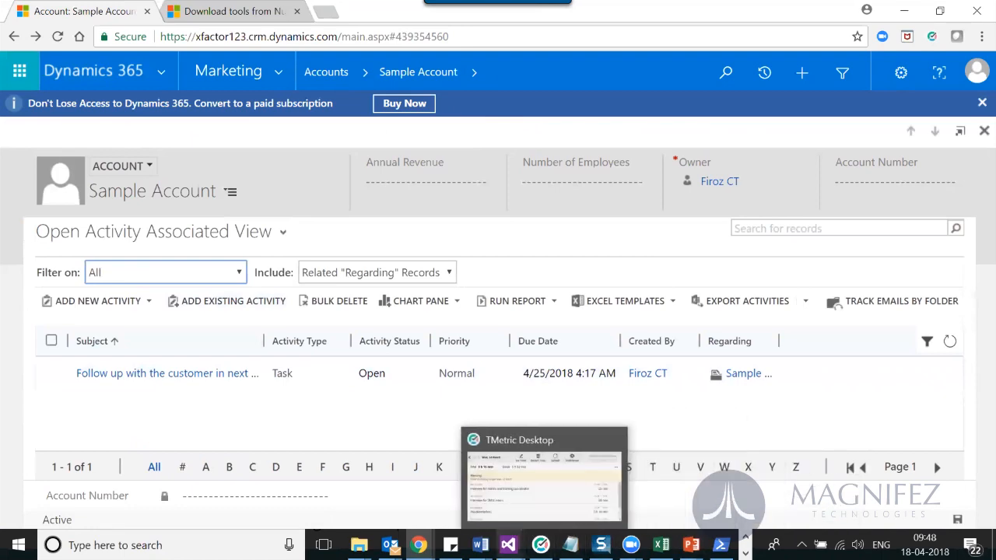
pyautogui.moveTo(510, 544)
pyautogui.click(589, 455)
pyautogui.click(801, 336)
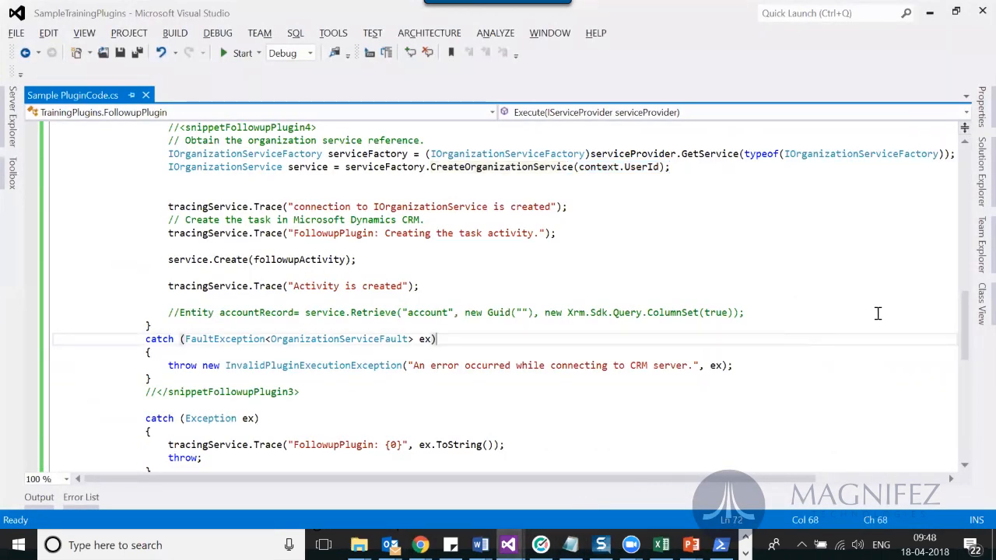
pyautogui.moveTo(965, 327); pyautogui.dragTo(939, 263)
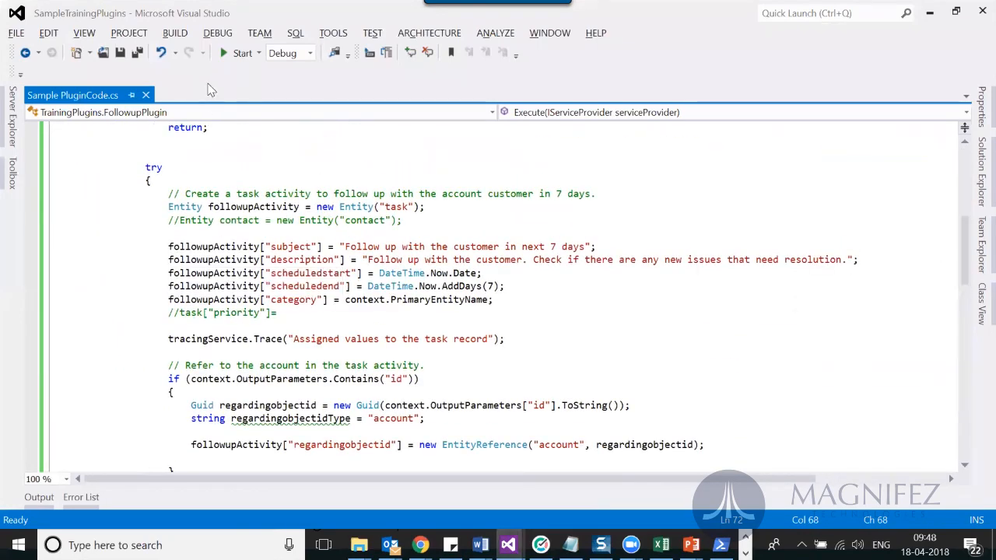
pyautogui.click(175, 33)
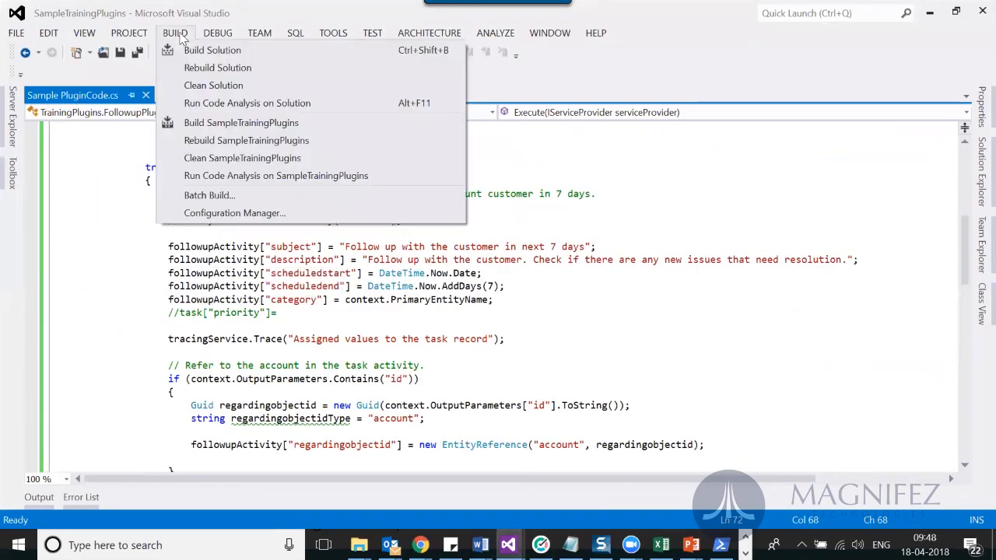
pyautogui.click(636, 276)
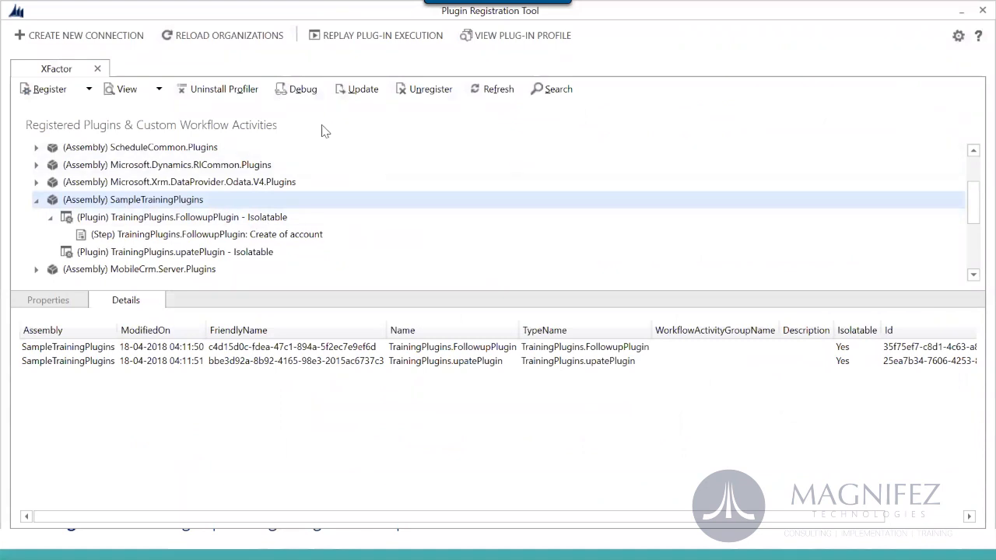
pyautogui.click(363, 89)
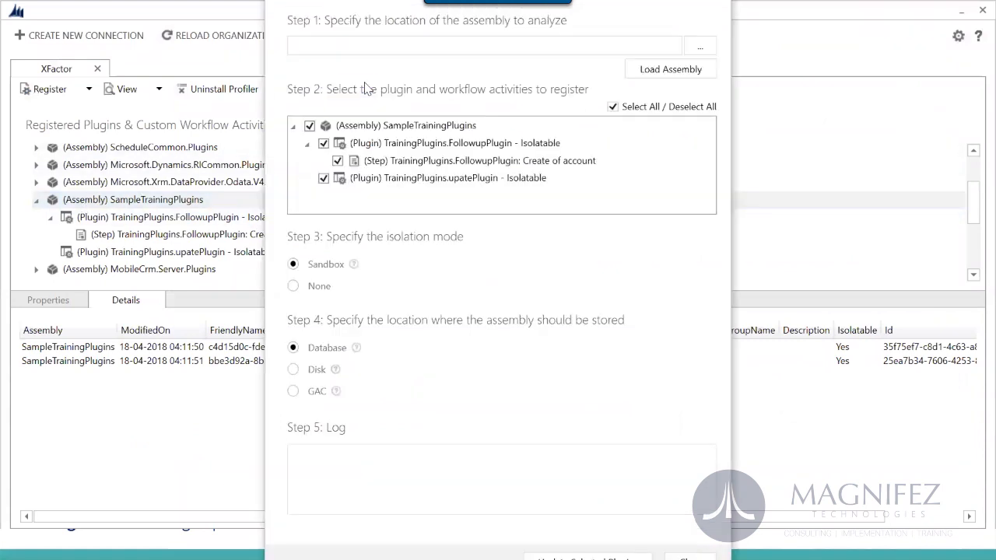
pyautogui.click(702, 48)
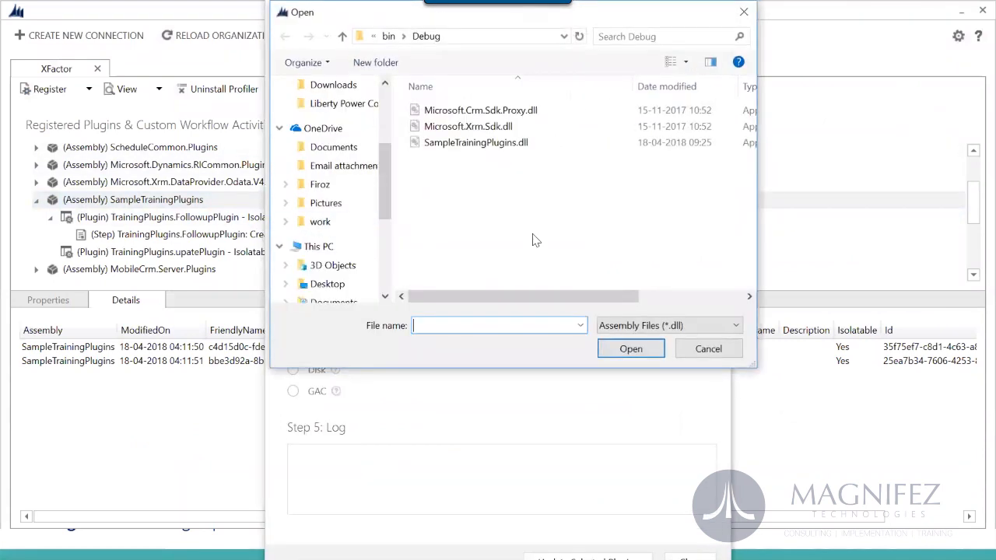
pyautogui.click(702, 349)
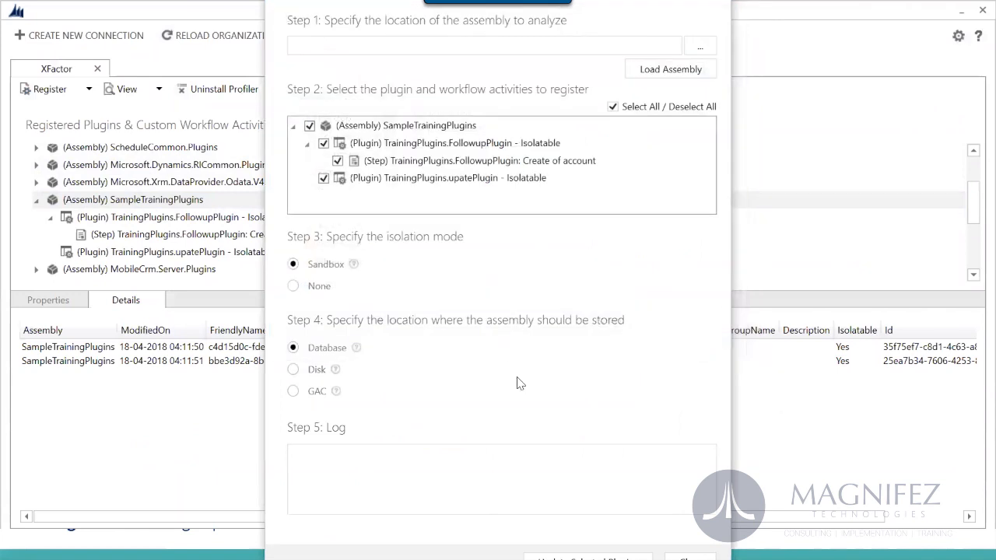
pyautogui.press('Escape')
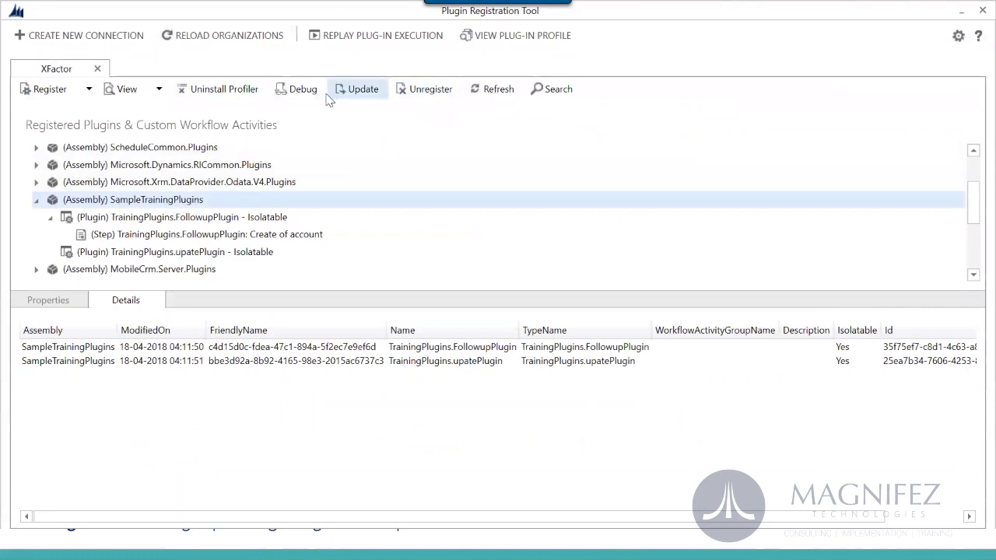
# - Examine the update options for the SampleTrainingPlugins assembly and inspect its Create of account step
pyautogui.click(363, 91)
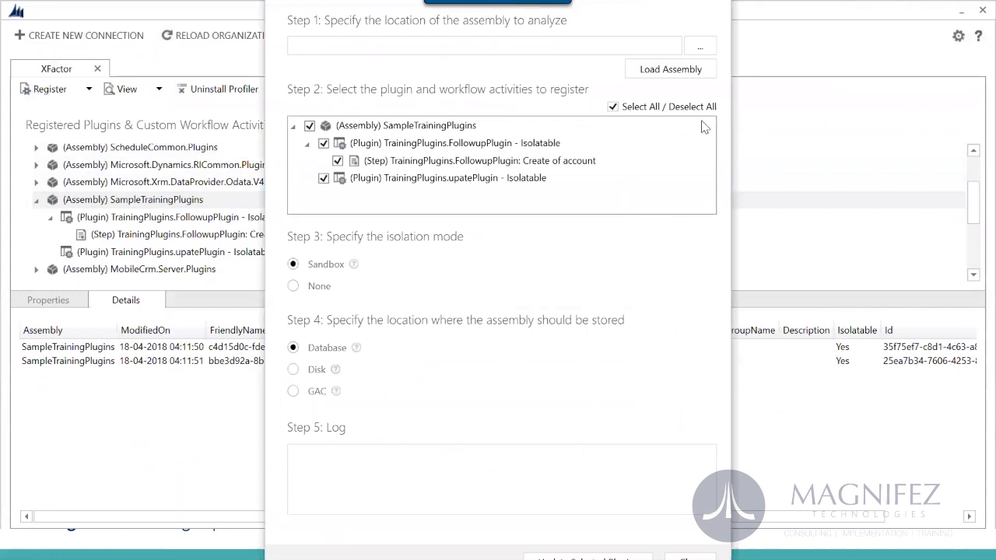
pyautogui.press('Escape')
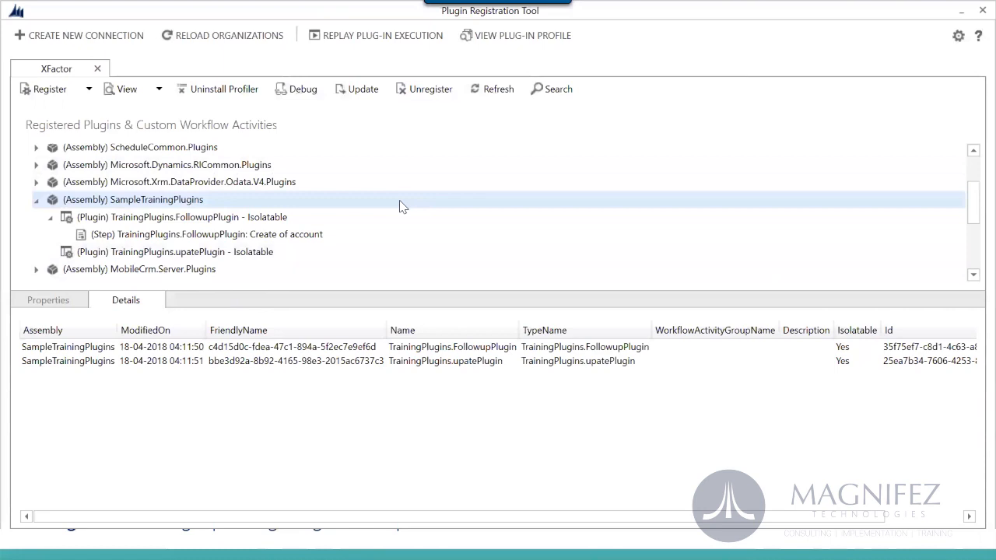
pyautogui.click(157, 235)
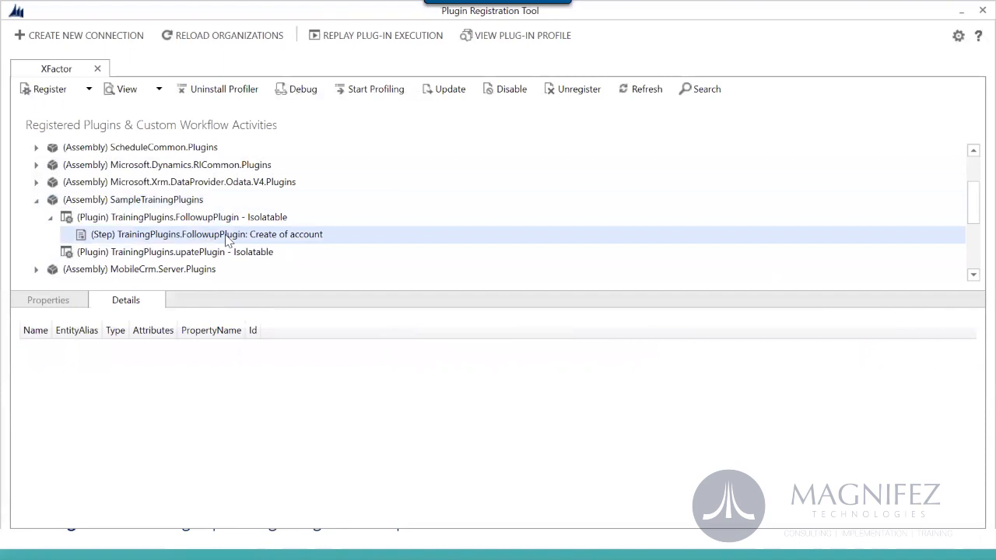
pyautogui.click(254, 204)
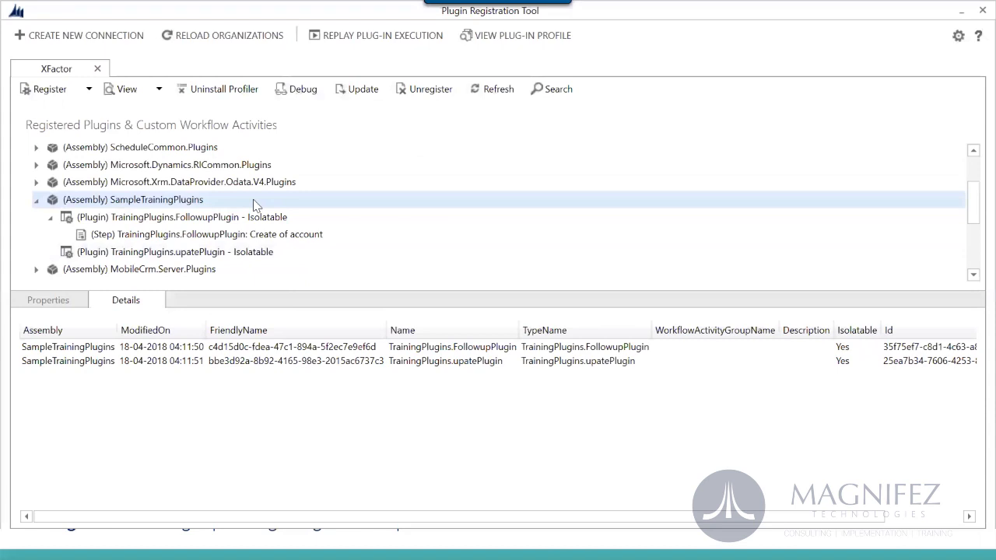
pyautogui.click(218, 238)
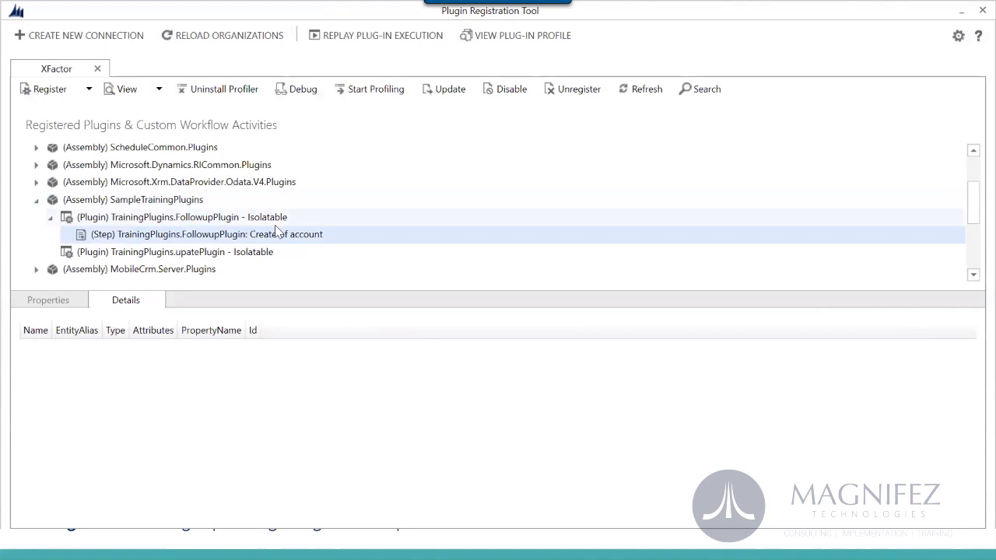
# - Start updating the SampleTrainingPlugins assembly, look through the DLL files in its Debug folder, and cancel the update
pyautogui.click(196, 201)
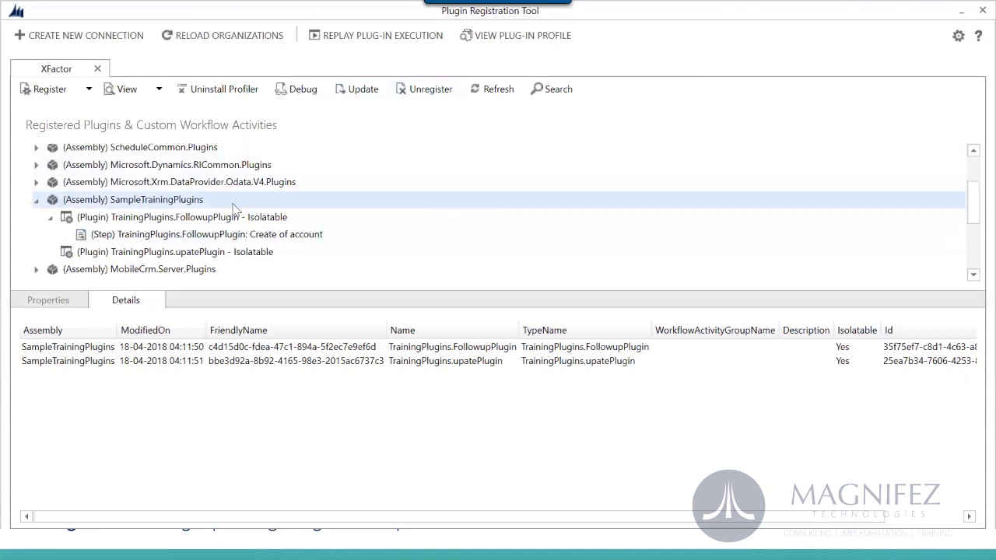
pyautogui.click(360, 92)
pyautogui.click(700, 47)
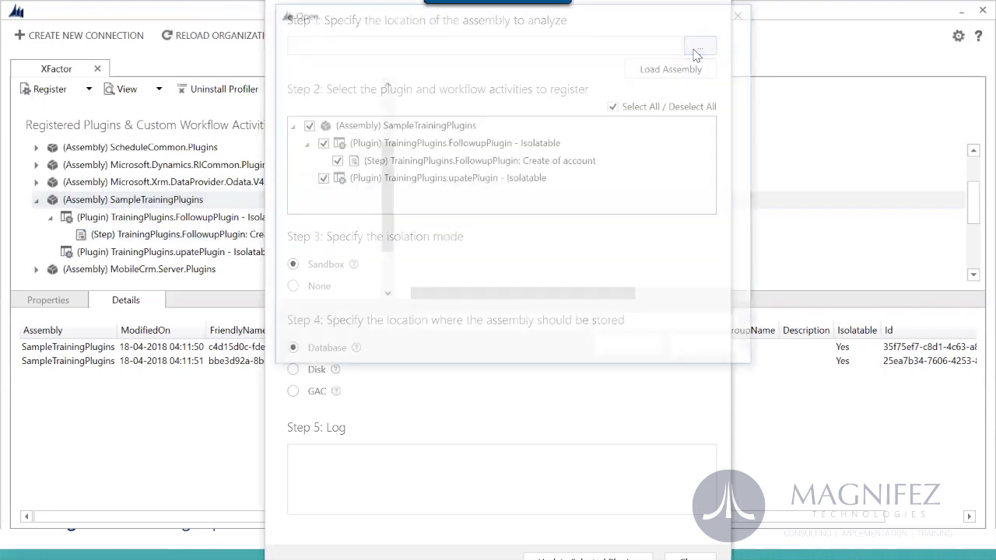
pyautogui.click(706, 350)
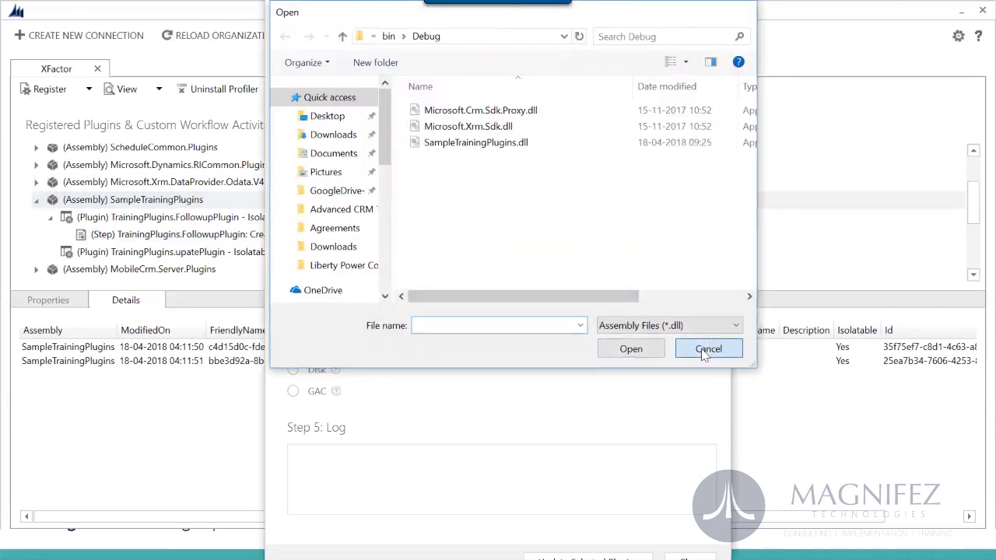
pyautogui.press('Escape')
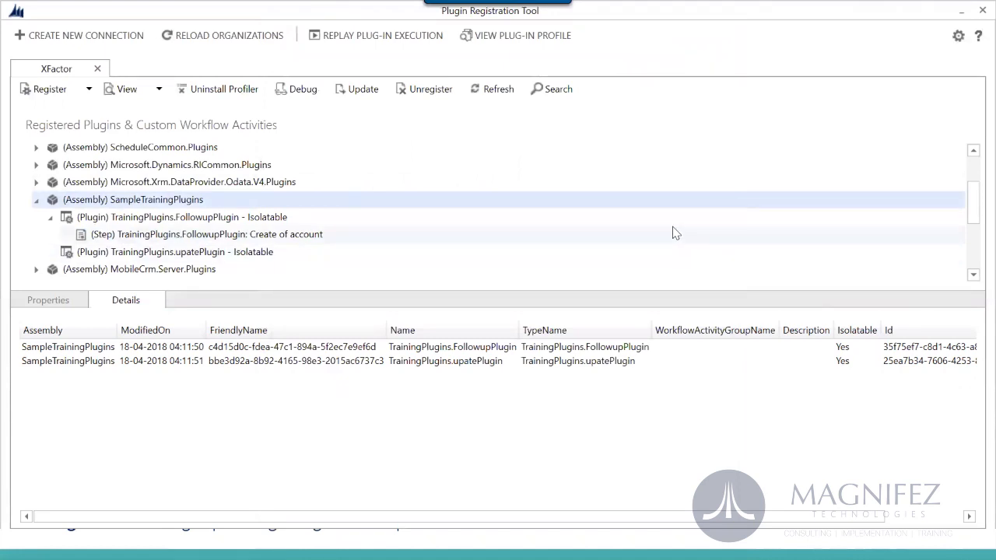
# - Start registering a new step for FollowupPlugin with message Update and primary entity account
pyautogui.click(290, 242)
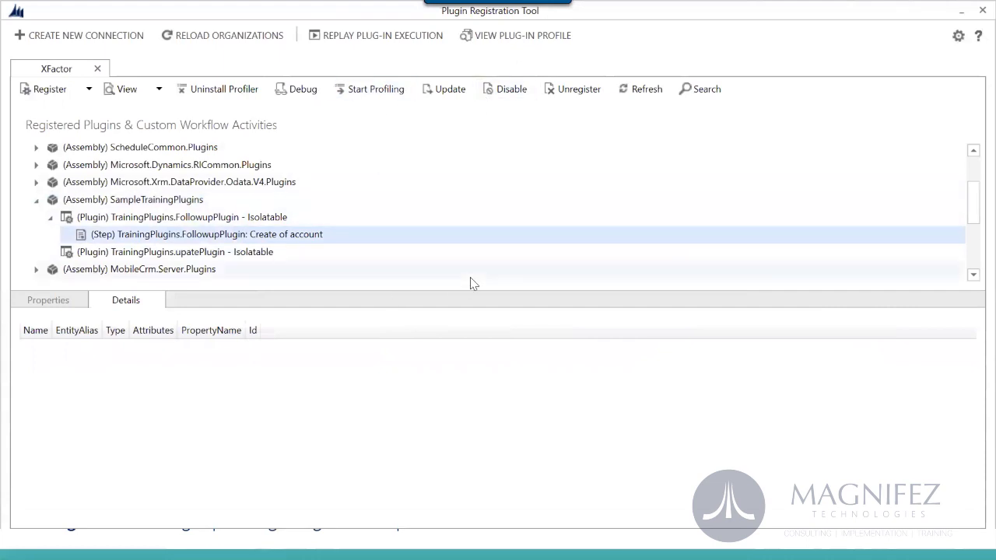
pyautogui.click(234, 221)
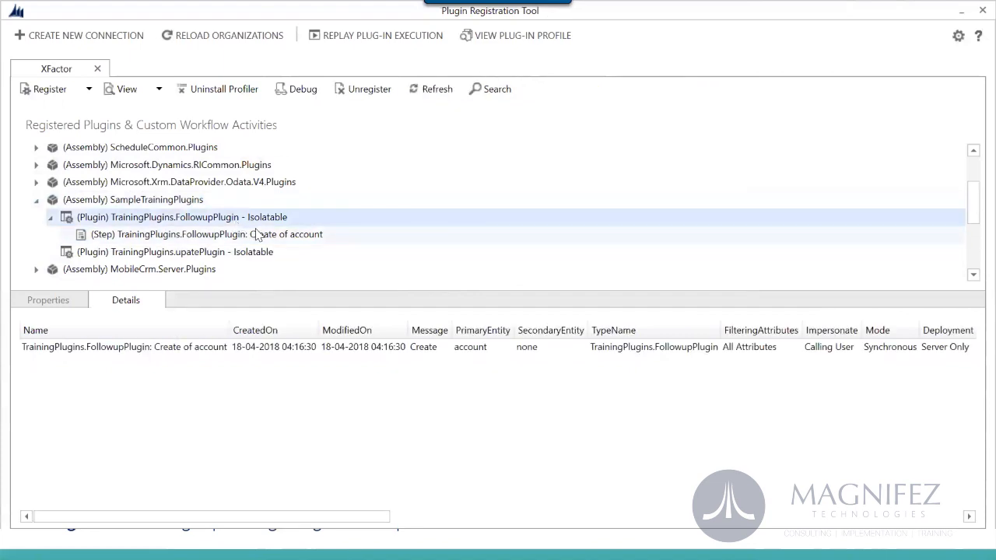
pyautogui.click(231, 237)
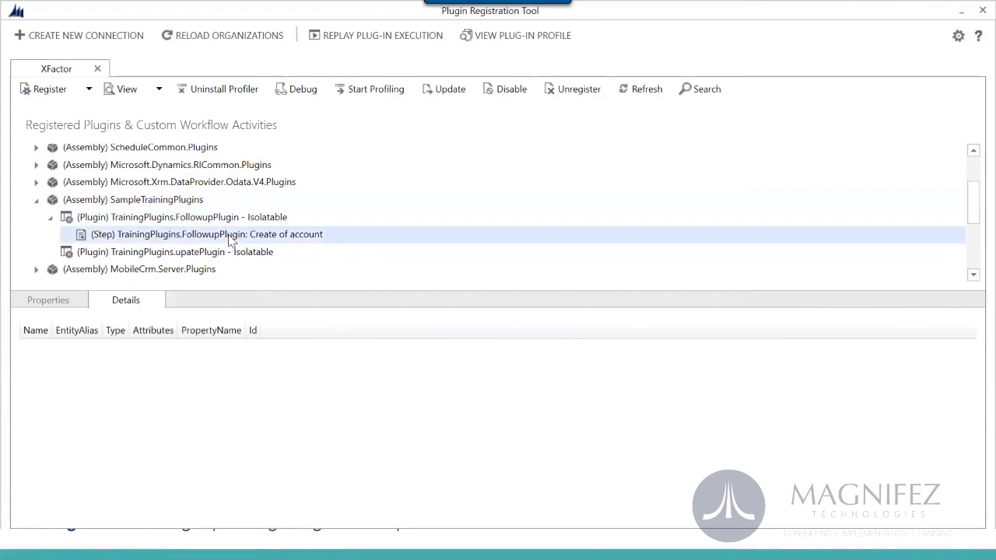
pyautogui.click(90, 90)
pyautogui.click(127, 139)
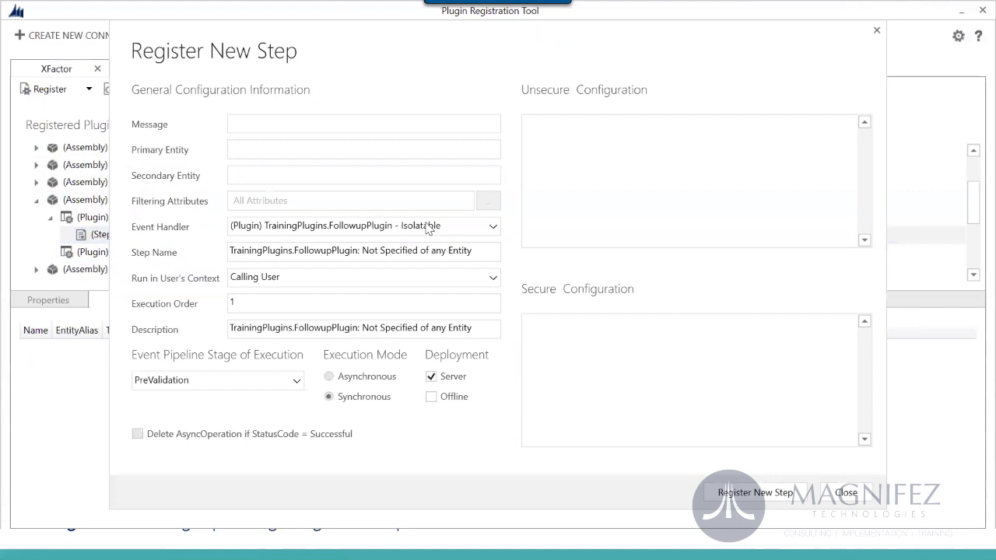
pyautogui.click(340, 118)
pyautogui.write('Update')
pyautogui.press('Tab')
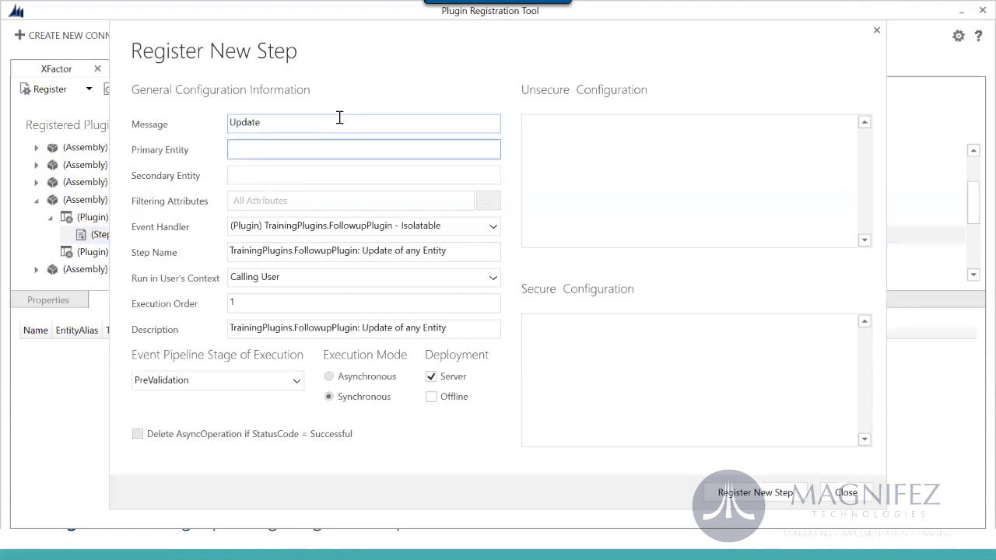
pyautogui.write('account')
pyautogui.press('Tab')
pyautogui.press('Tab')
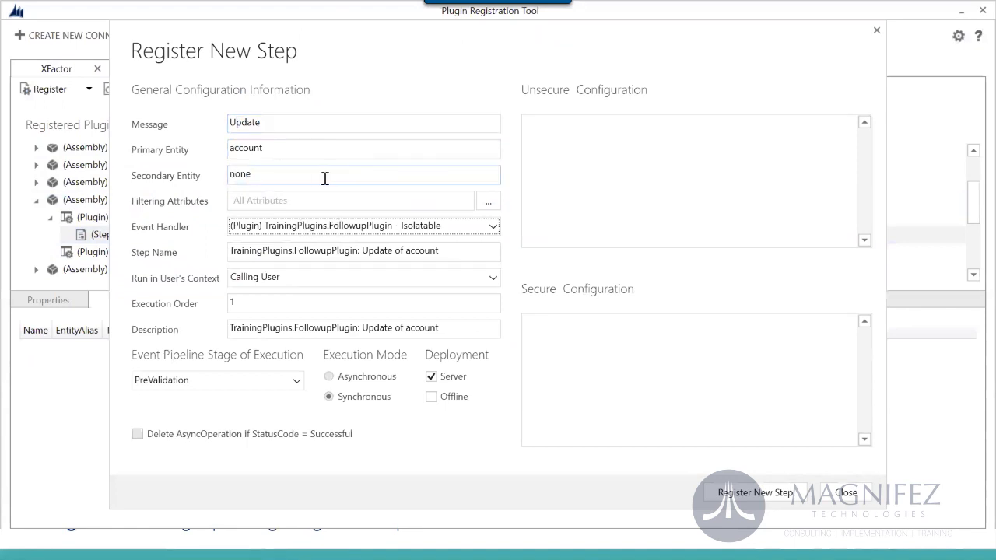
# - Limit the new step's filtering attributes to Account Name, Account Number and Account Rating
pyautogui.click(489, 201)
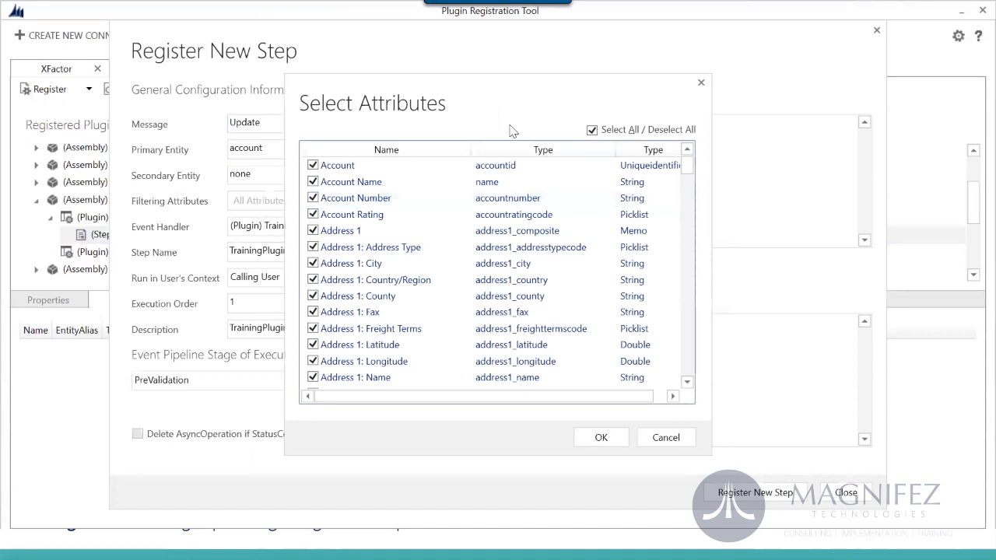
pyautogui.click(593, 130)
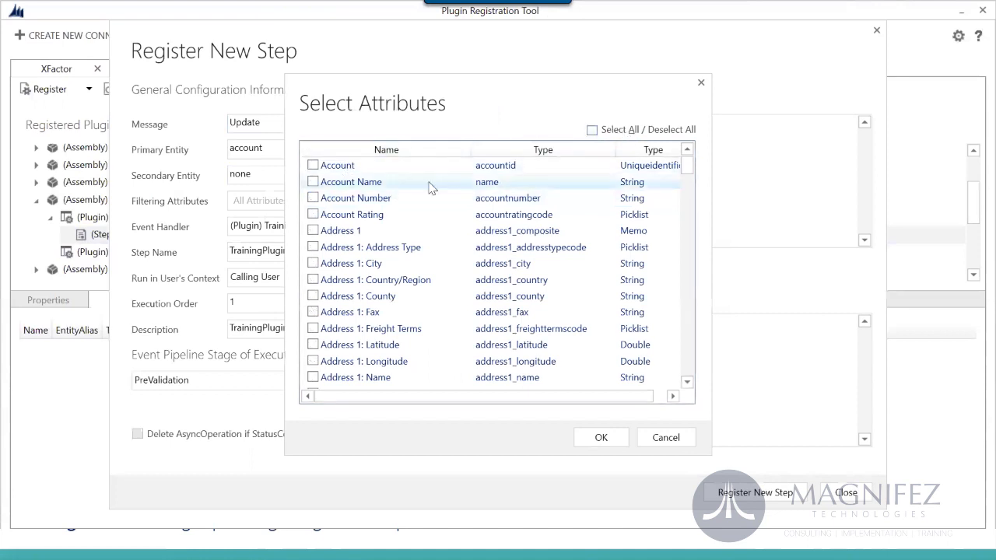
pyautogui.click(313, 198)
pyautogui.click(313, 181)
pyautogui.click(313, 214)
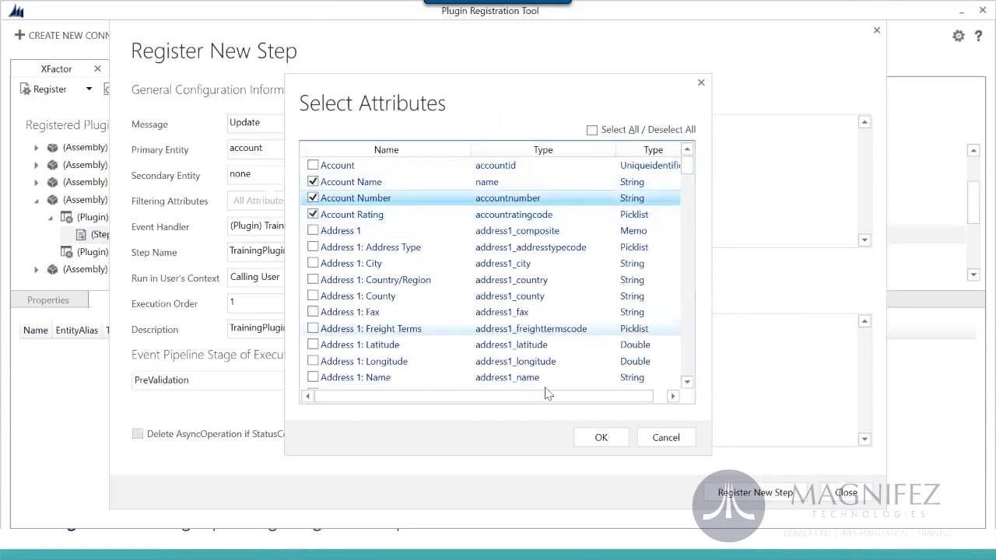
pyautogui.click(597, 441)
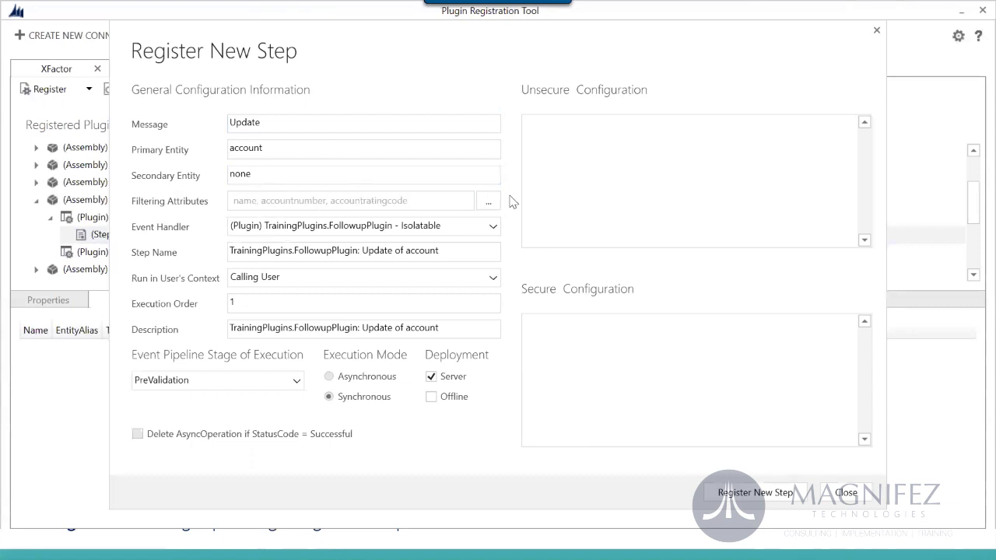
# - Set the new step's event pipeline stage to PreOperation and register the step
pyautogui.click(304, 125)
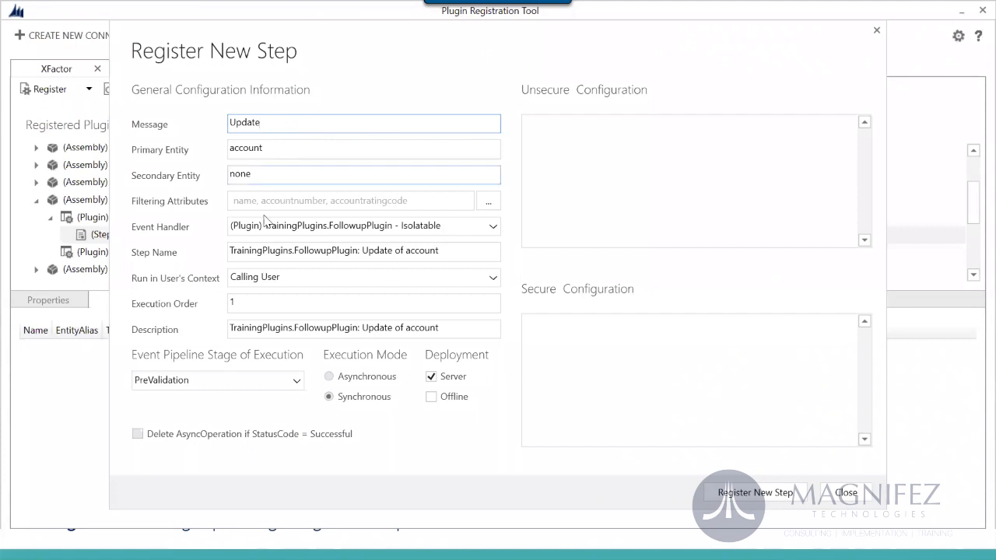
pyautogui.click(289, 382)
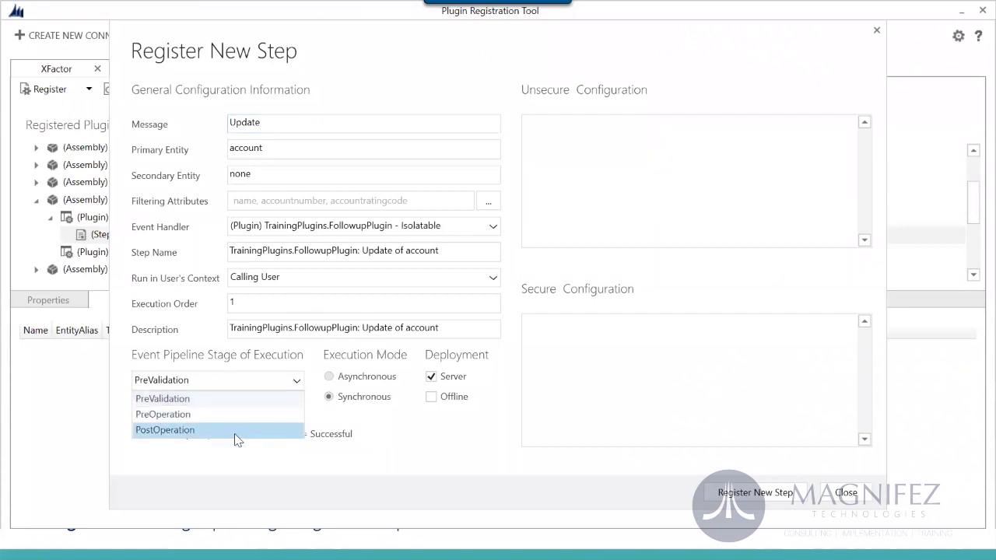
pyautogui.click(234, 417)
pyautogui.click(783, 498)
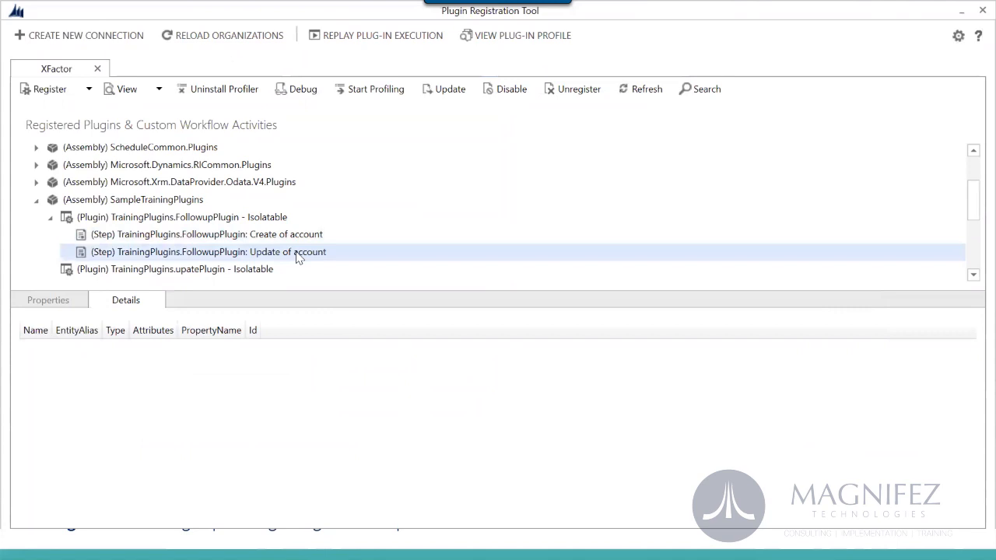
# - Review the details of FollowupPlugin's registered Create of account and Update of account steps
pyautogui.click(229, 222)
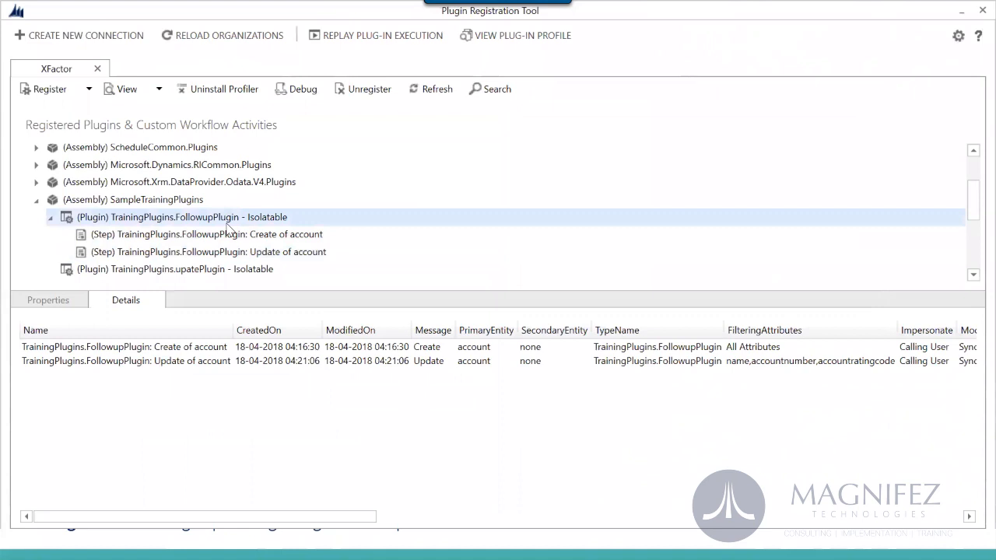
pyautogui.click(243, 241)
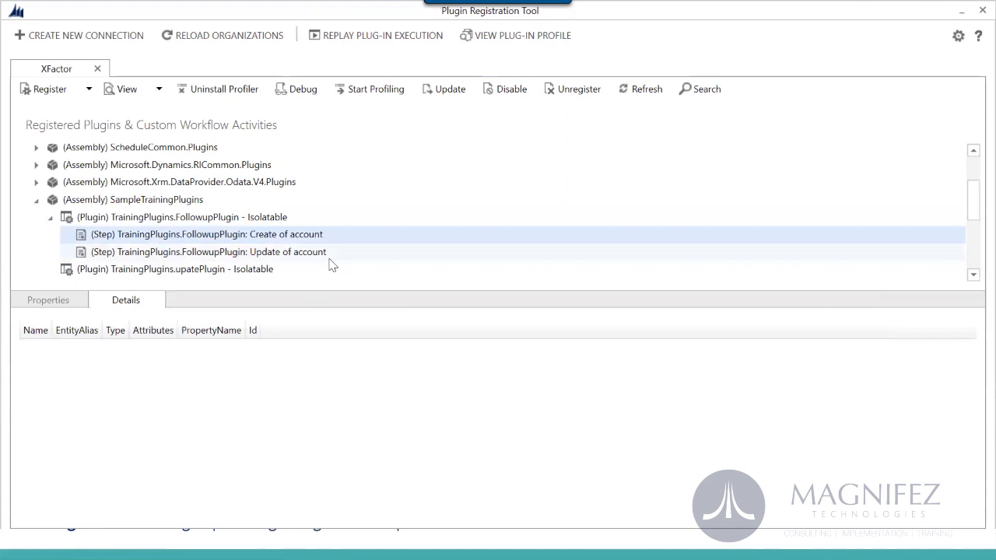
pyautogui.click(296, 259)
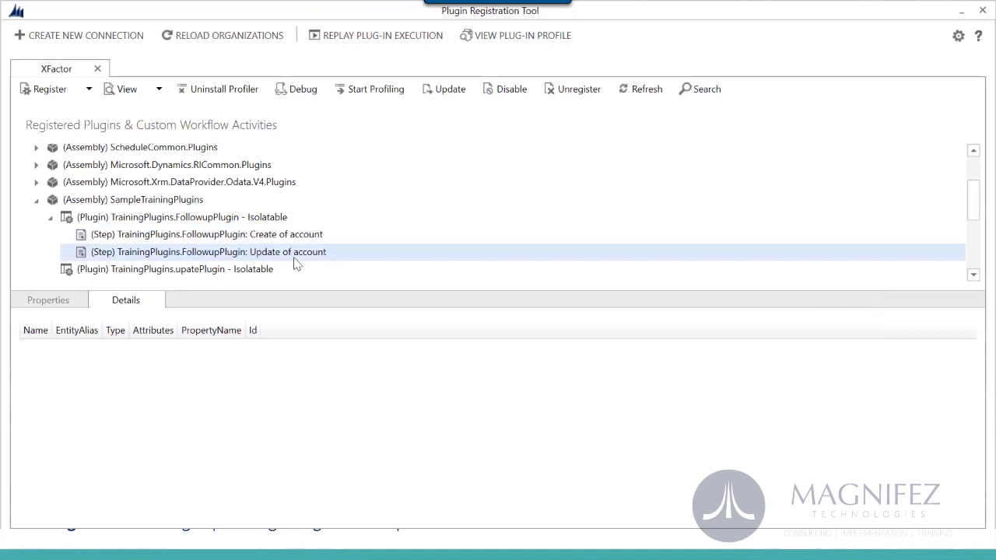
pyautogui.click(230, 239)
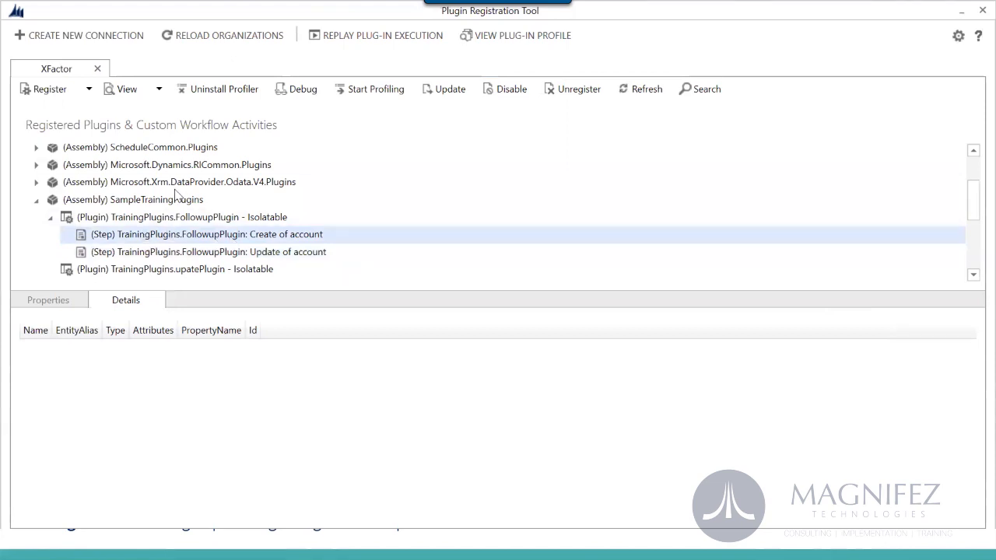
pyautogui.click(89, 89)
pyautogui.click(326, 254)
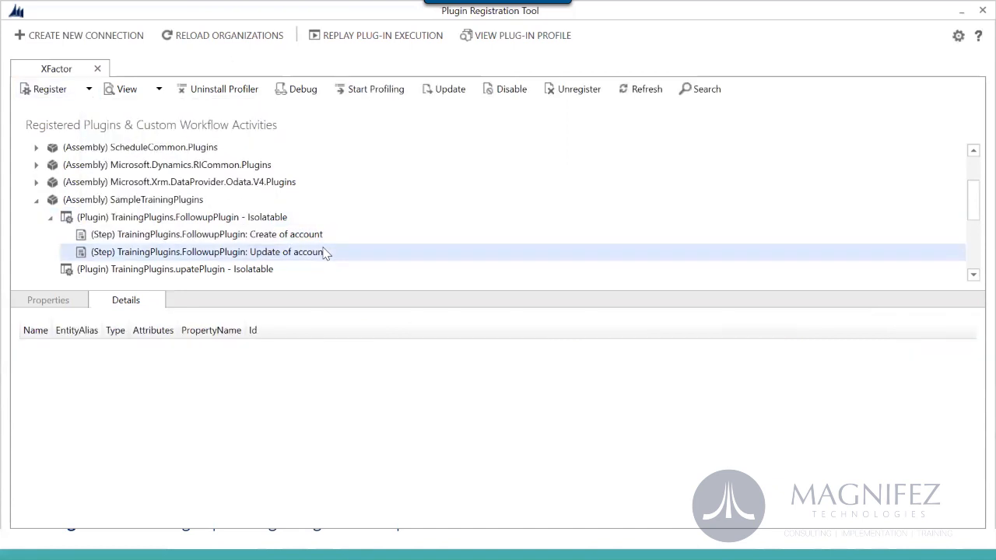
# - Review the Update of account step's configuration and its unregister confirmation, dismissing both without changes
pyautogui.doubleClick(325, 254)
pyautogui.click(846, 493)
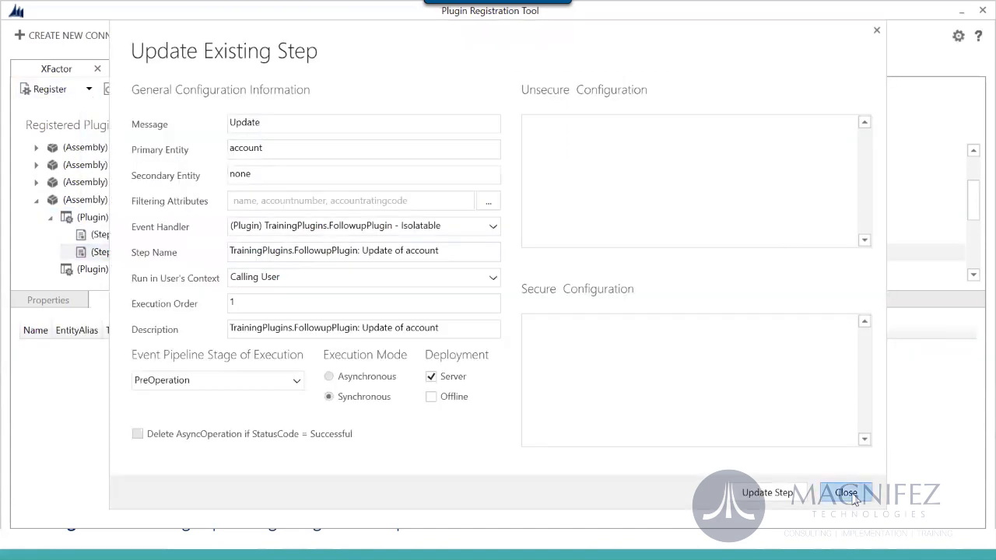
pyautogui.doubleClick(263, 256)
pyautogui.doubleClick(285, 119)
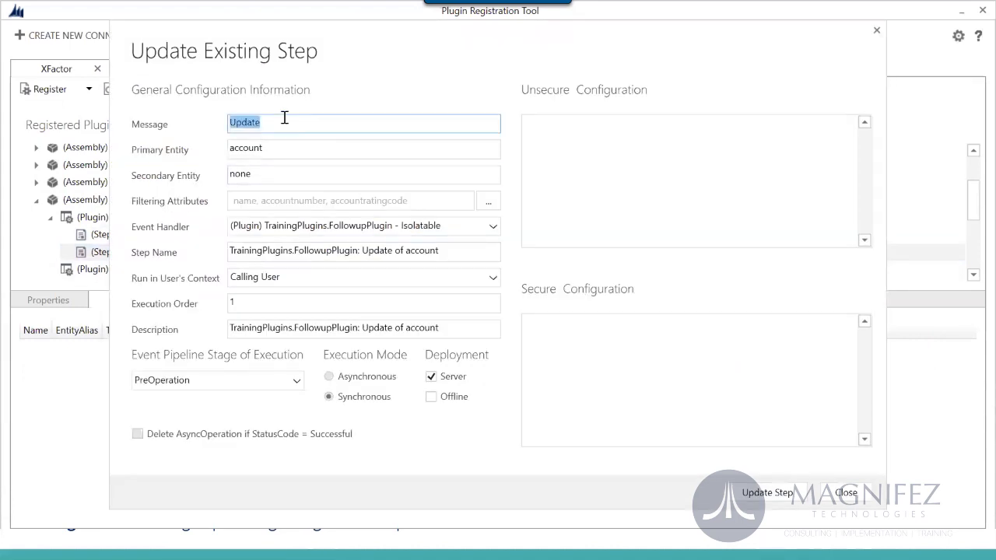
pyautogui.click(828, 495)
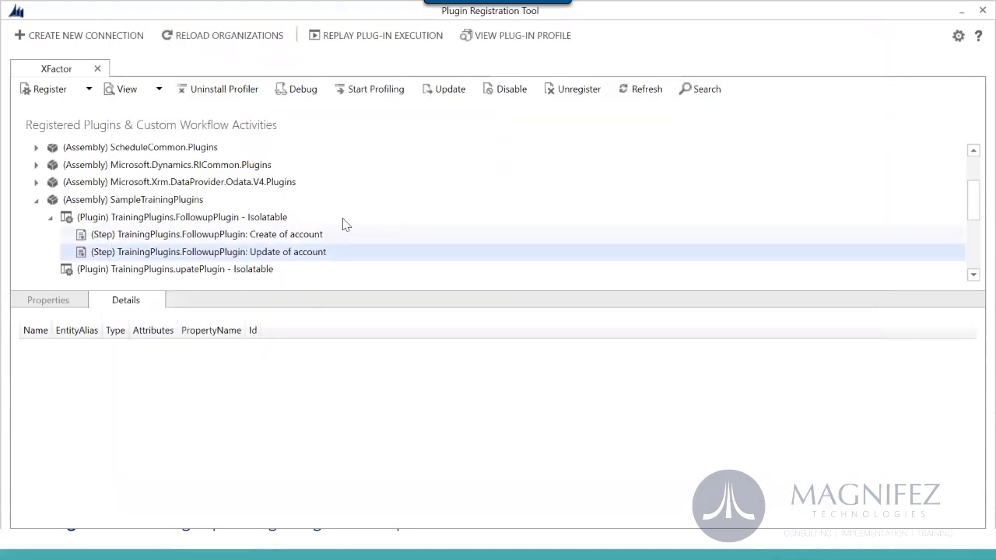
pyautogui.click(569, 90)
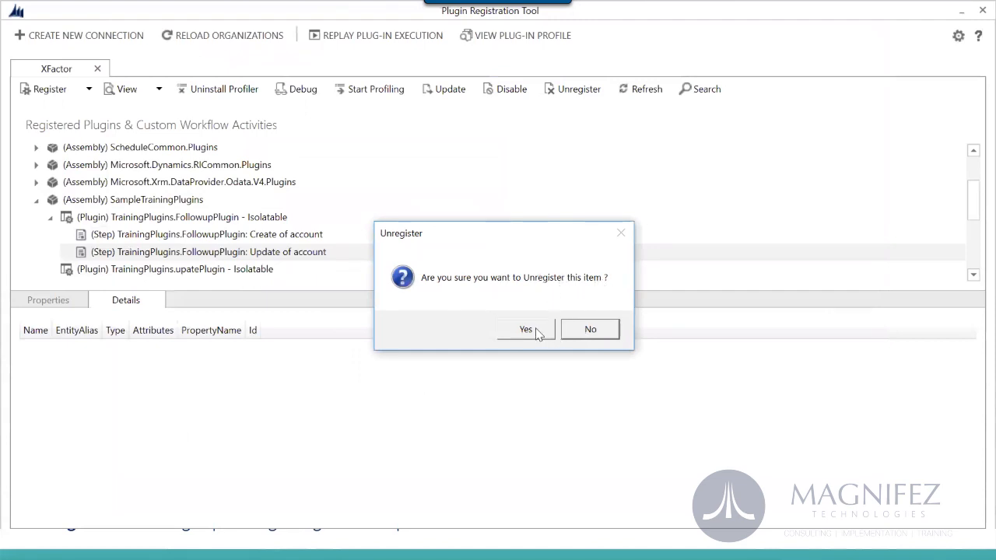
pyautogui.click(581, 333)
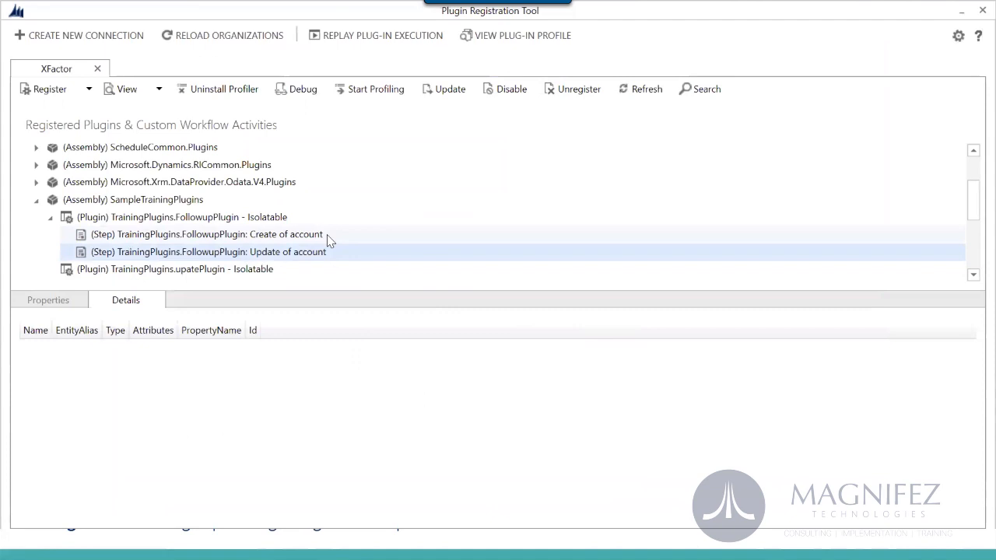
# - Disable FollowupPlugin's Update of account step and compare it with the Create of account step
pyautogui.click(216, 218)
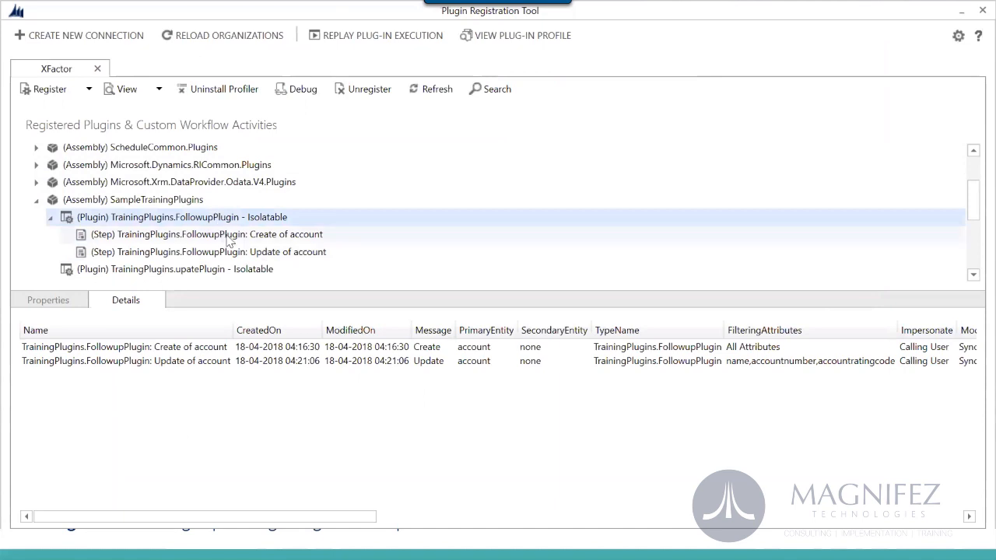
pyautogui.click(193, 257)
pyautogui.rightClick(193, 257)
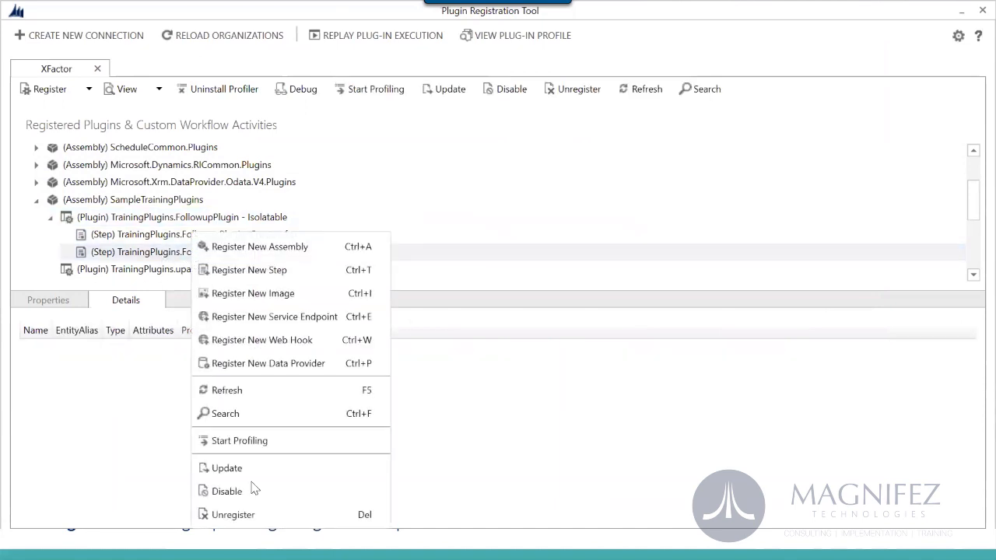
pyautogui.click(264, 497)
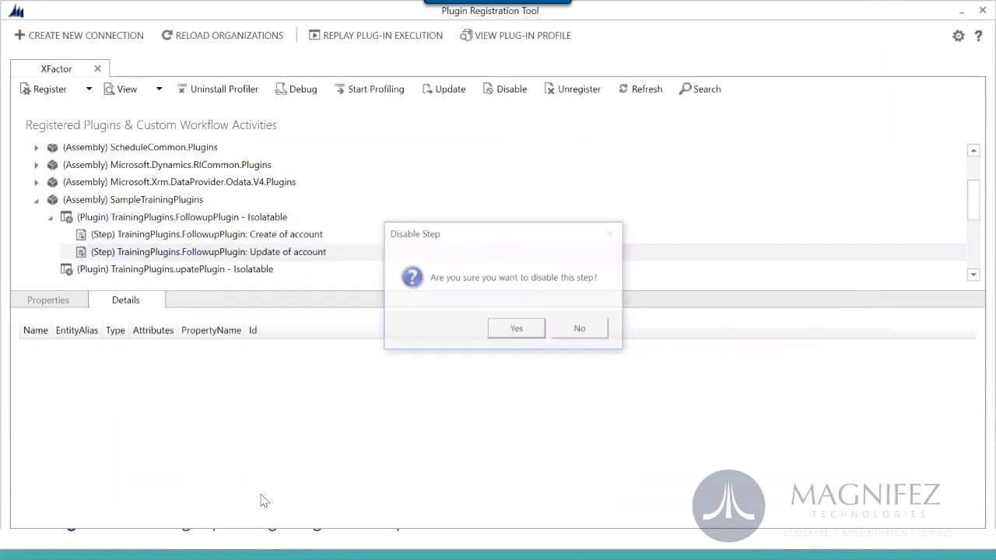
pyautogui.click(507, 333)
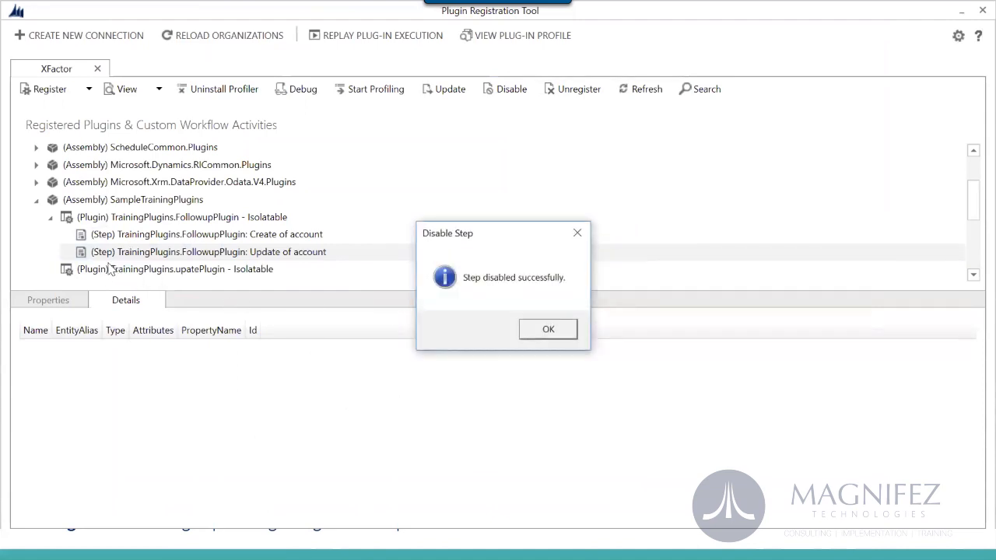
pyautogui.click(537, 329)
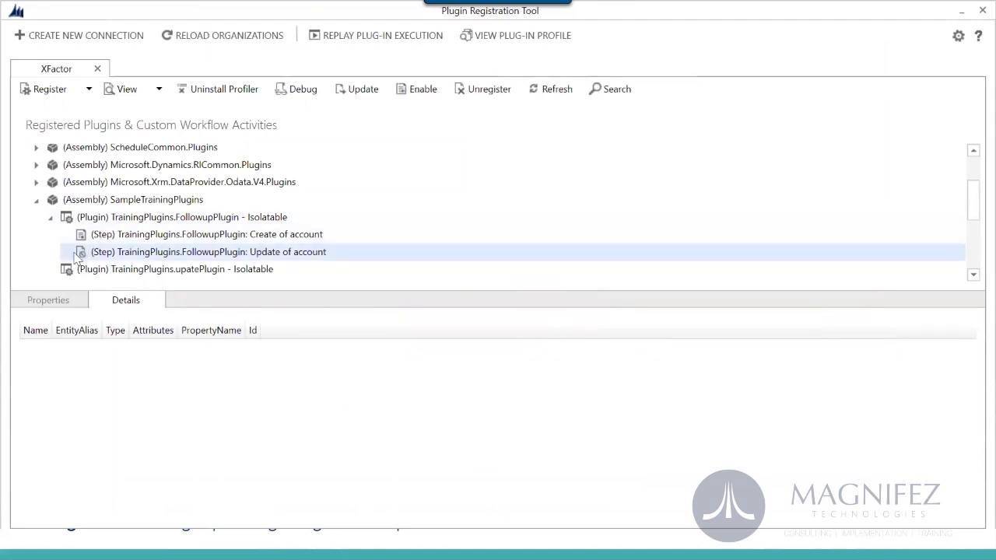
pyautogui.click(106, 240)
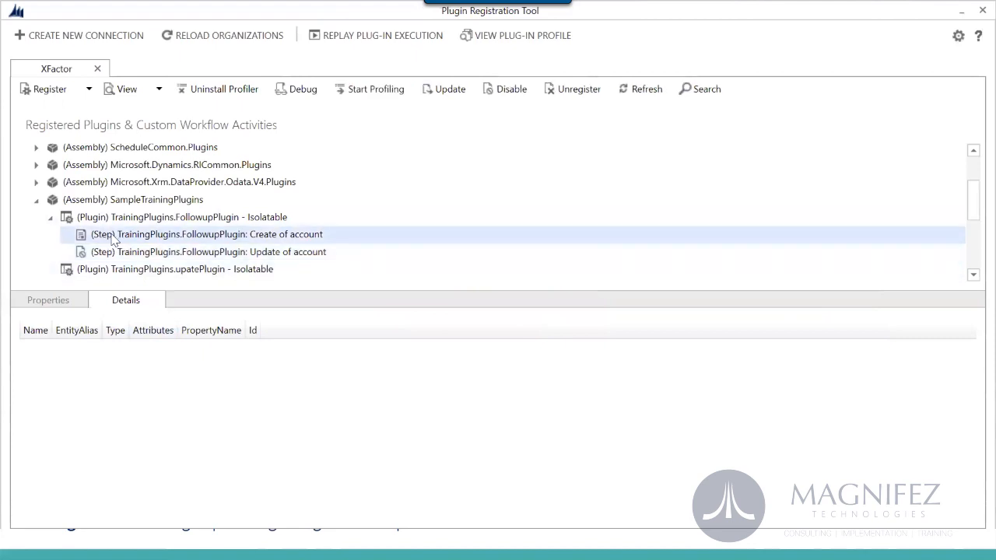
pyautogui.click(113, 255)
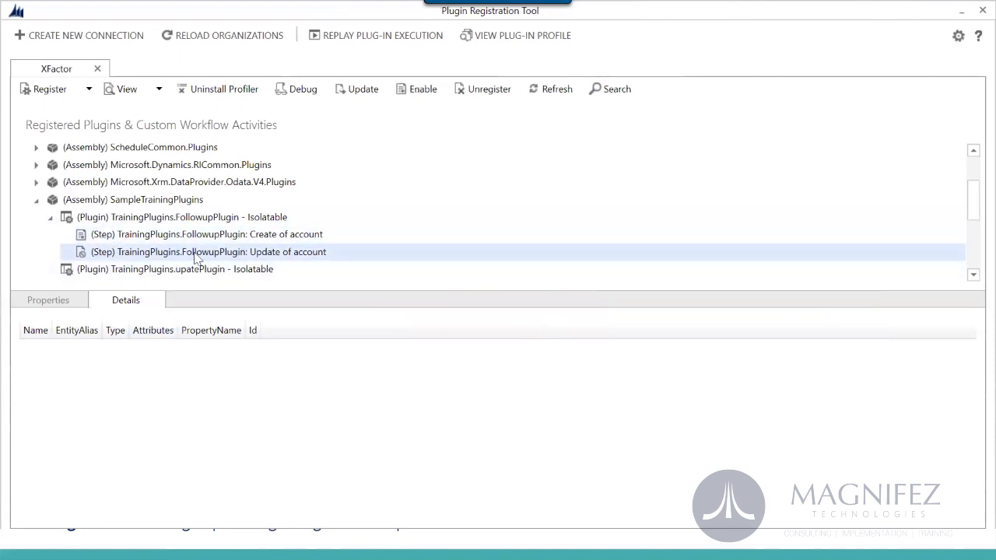